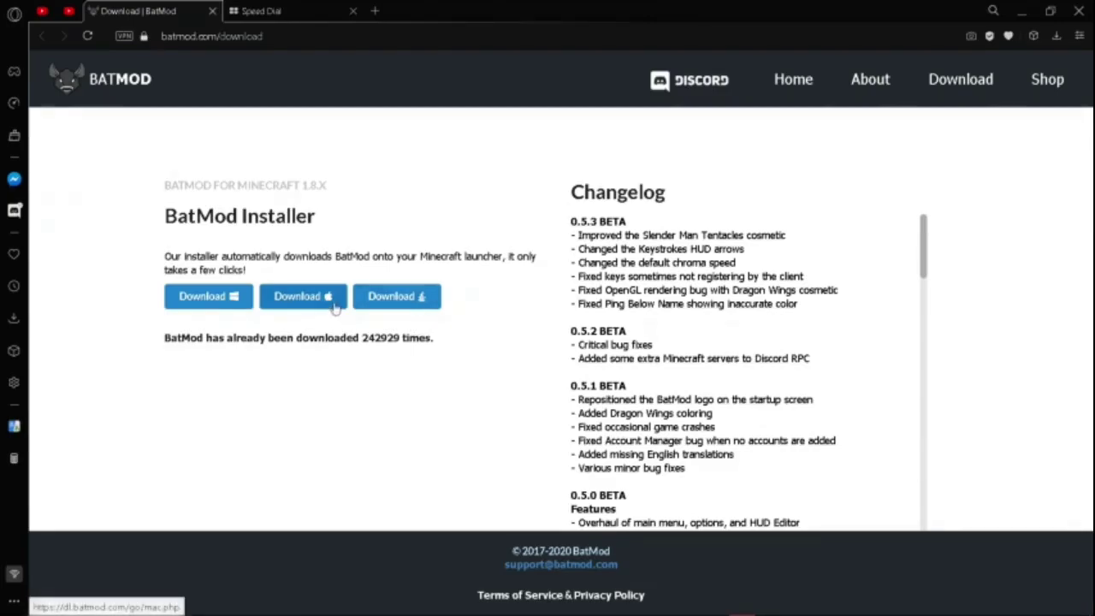
Step: Start downloading the Windows BatMod installer from the BatMod website
left_click(230, 308)
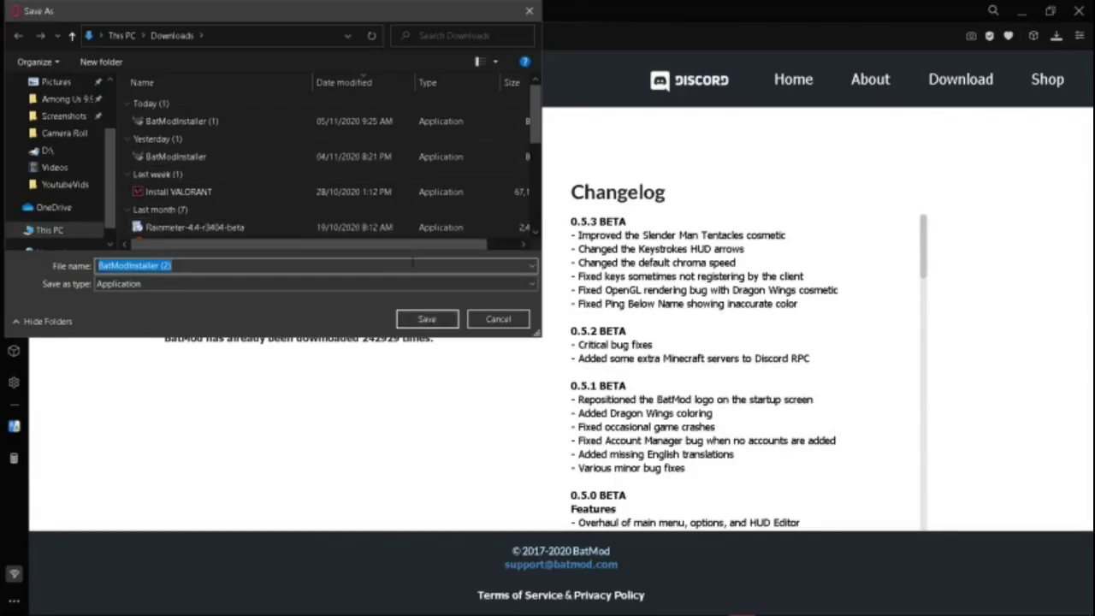
Step: Save the BatMod installer to the Downloads folder and let the download finish
left_click(427, 320)
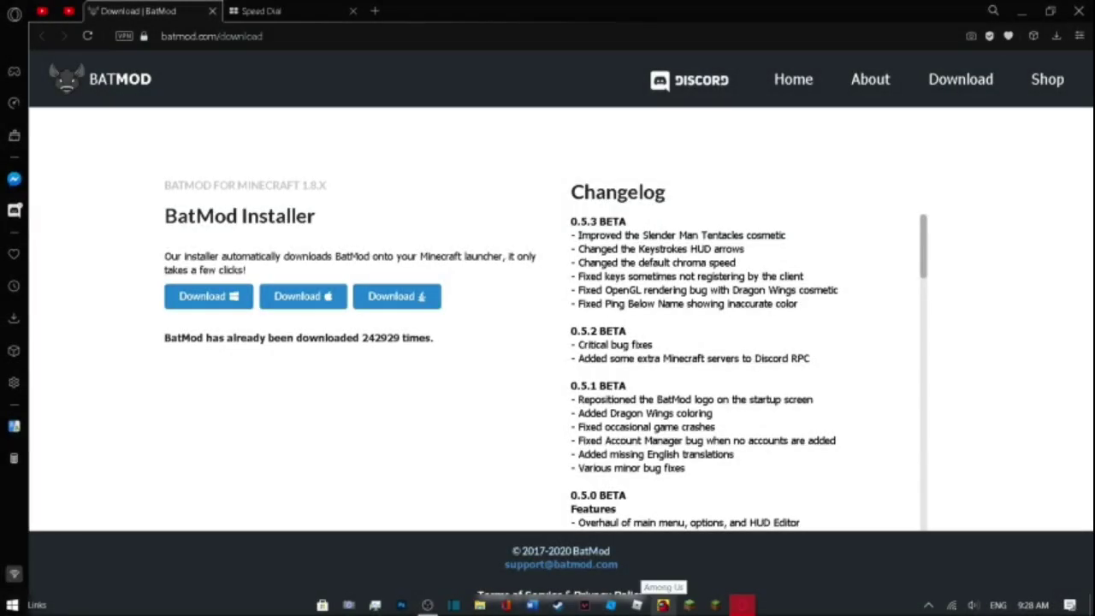
Step: Open TLauncher and check the version list, keeping 1.8.9-forge selected
left_click(714, 606)
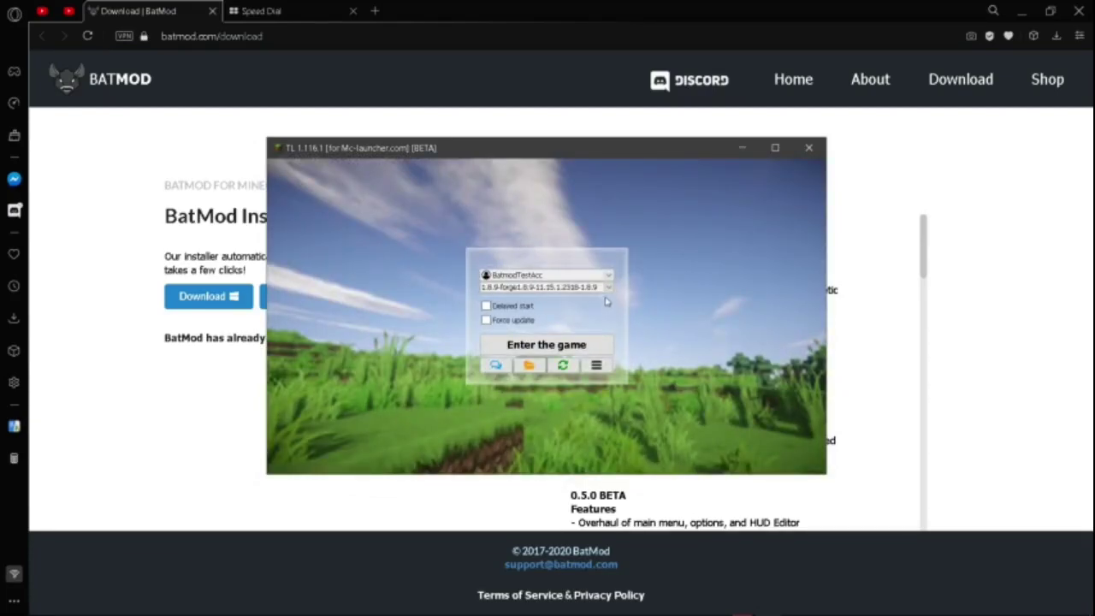
left_click(606, 289)
left_click(606, 289)
left_click(605, 289)
scroll(582, 322, "down", 5)
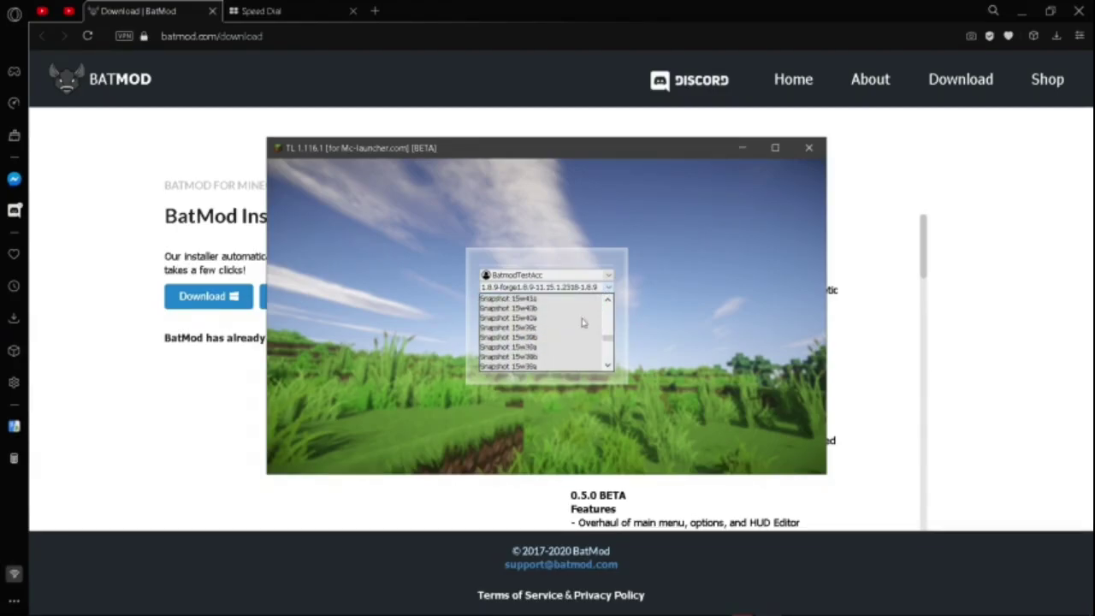
scroll(583, 322, "down", 5)
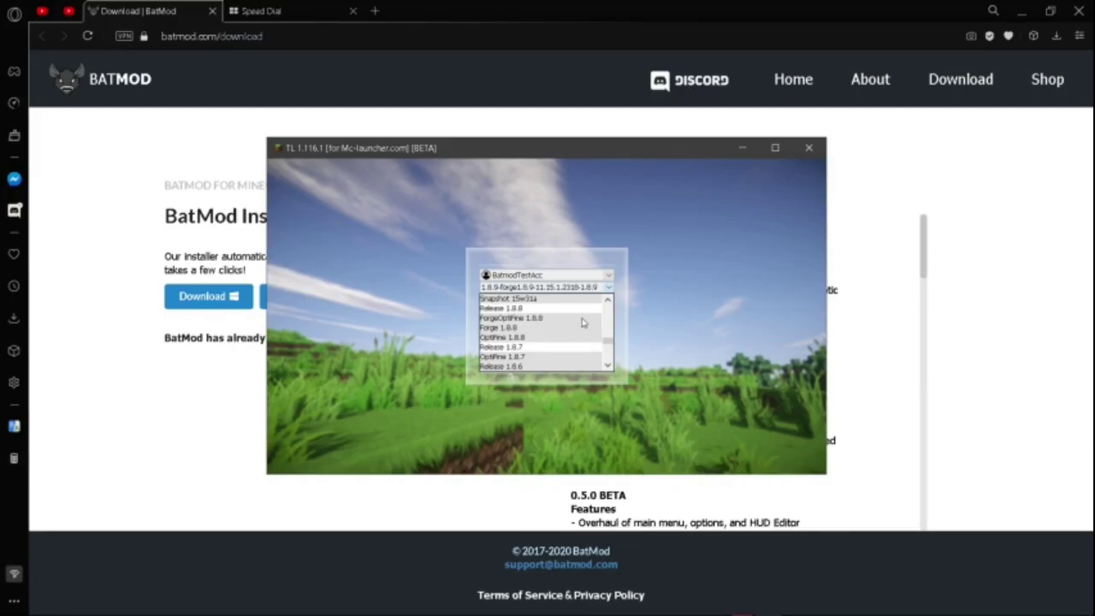
scroll(582, 322, "up", 4)
left_click(606, 289)
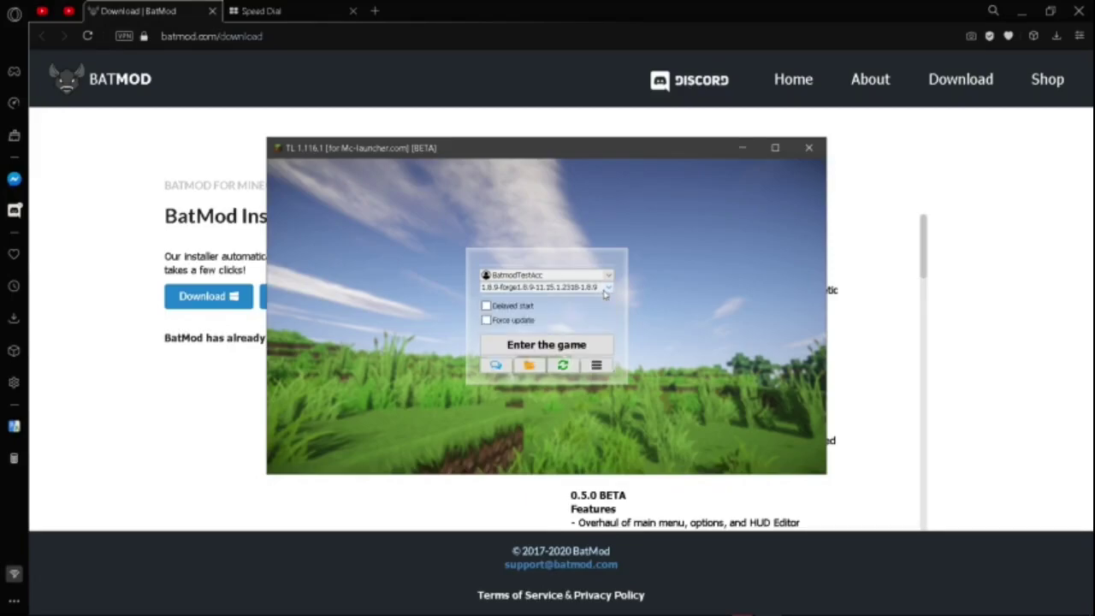
Step: Scroll through the full version list again, leaving 1.8.9-forge as the game version
left_click(605, 289)
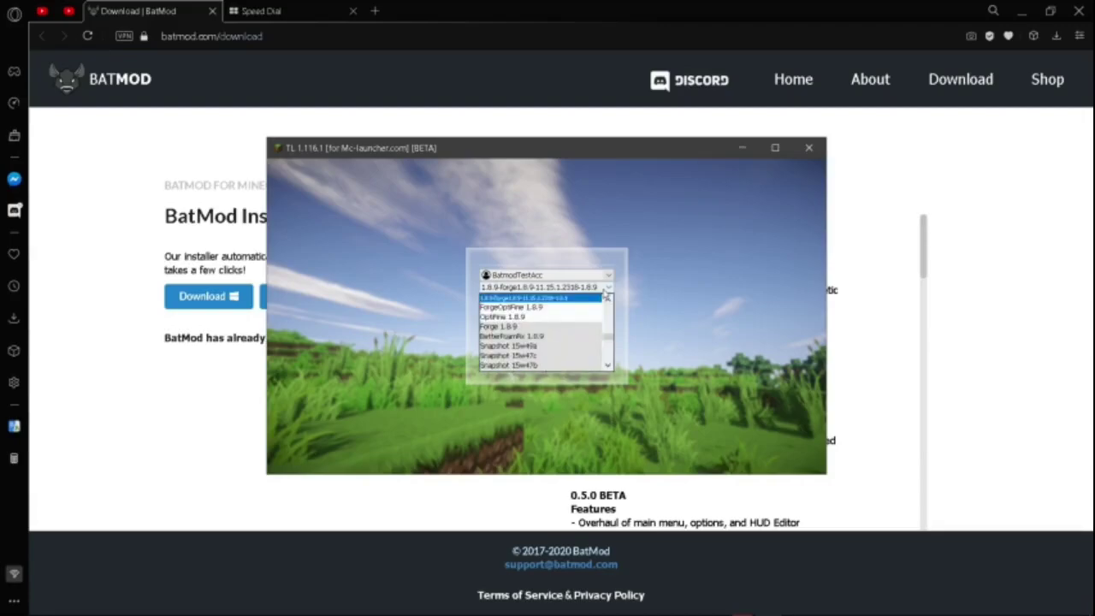
scroll(580, 333, "down", 5)
scroll(580, 333, "down", 6)
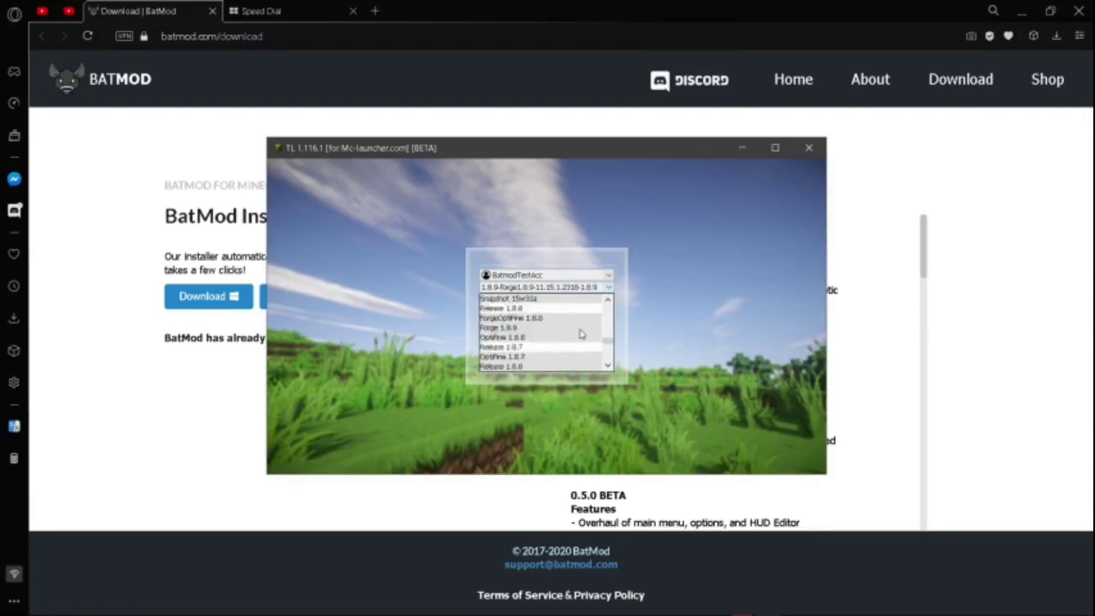
scroll(580, 334, "down", 2)
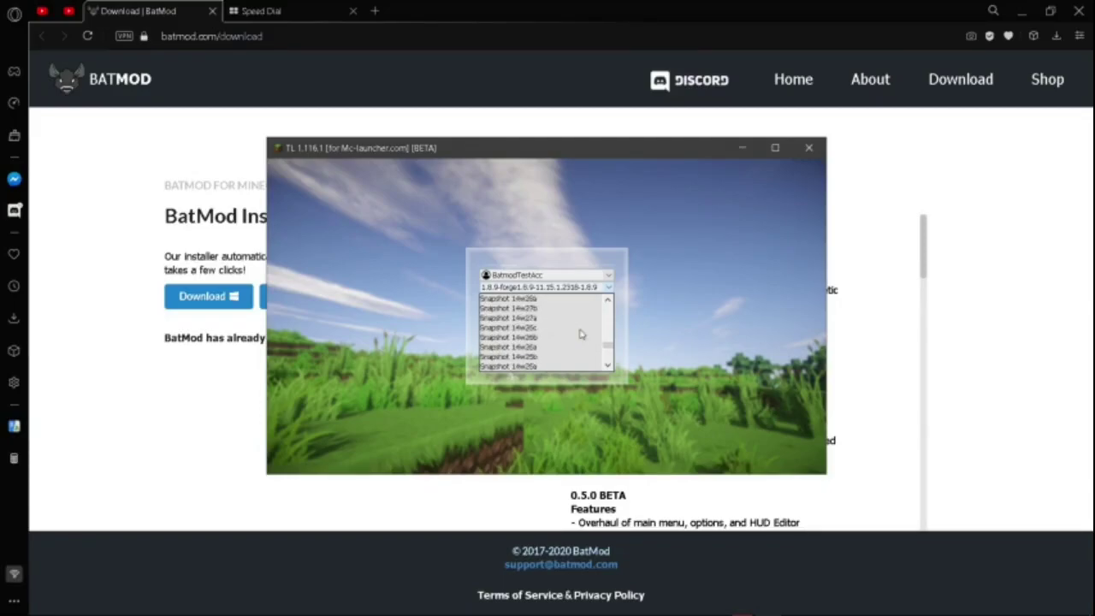
scroll(580, 334, "down", 4)
scroll(580, 333, "down", 5)
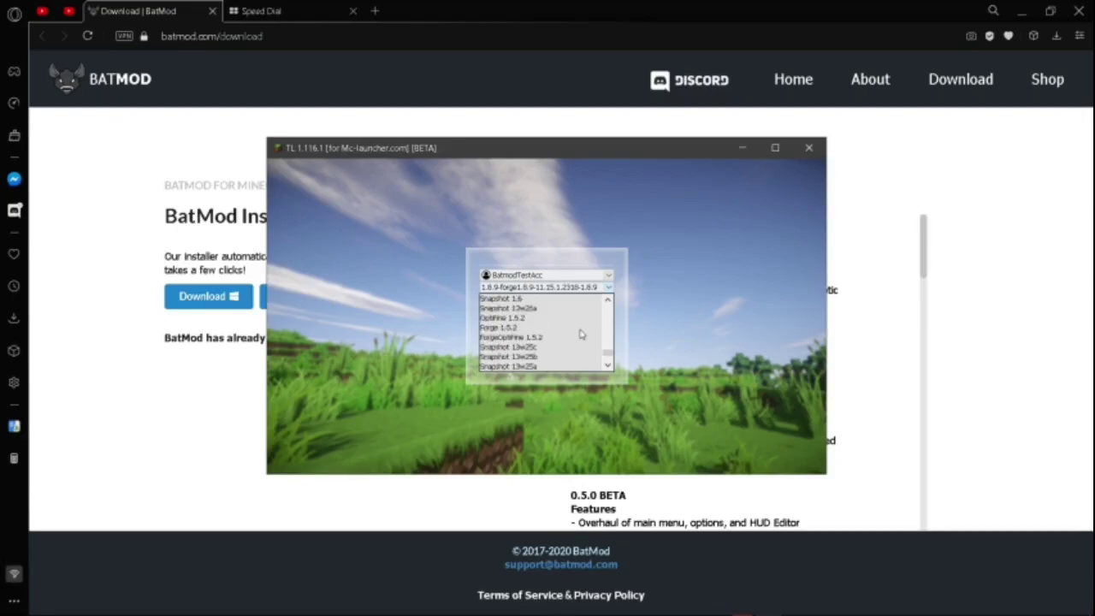
scroll(580, 334, "down", 10)
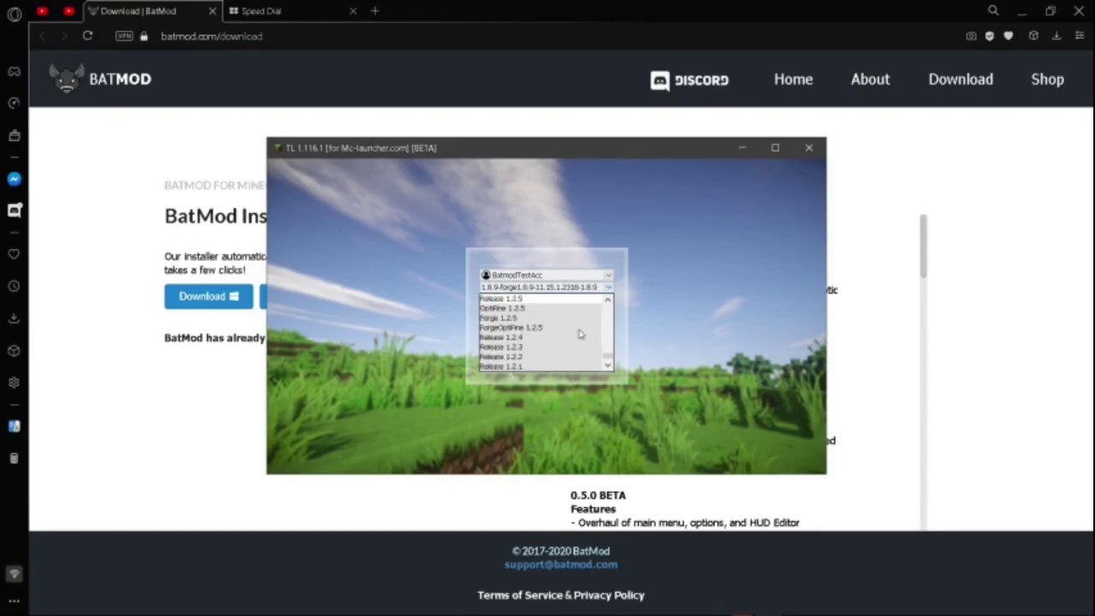
scroll(573, 326, "up", 8)
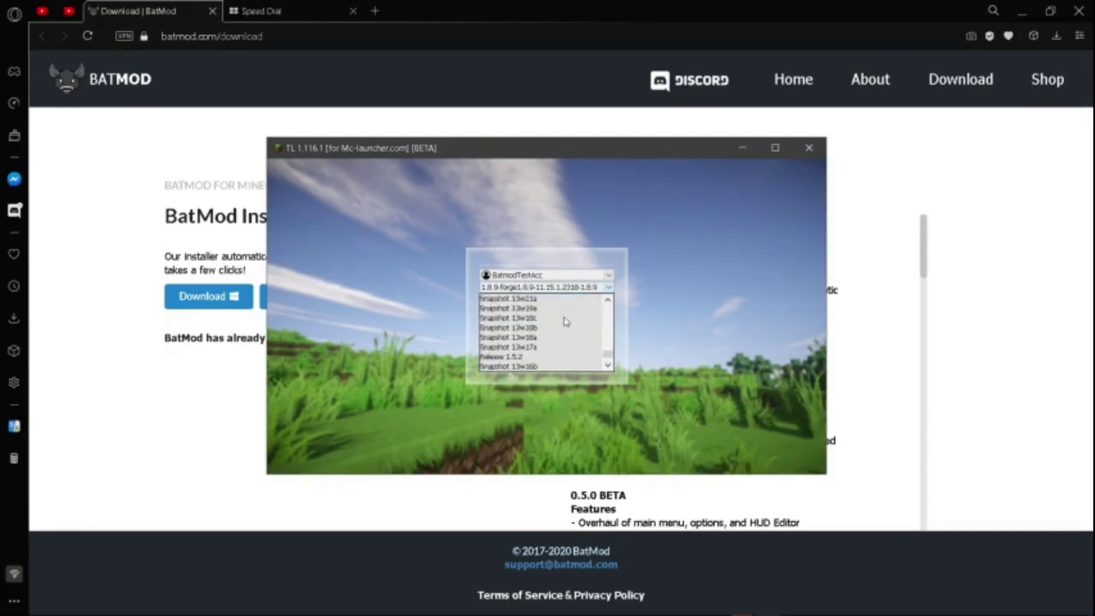
scroll(564, 325, "up", 10)
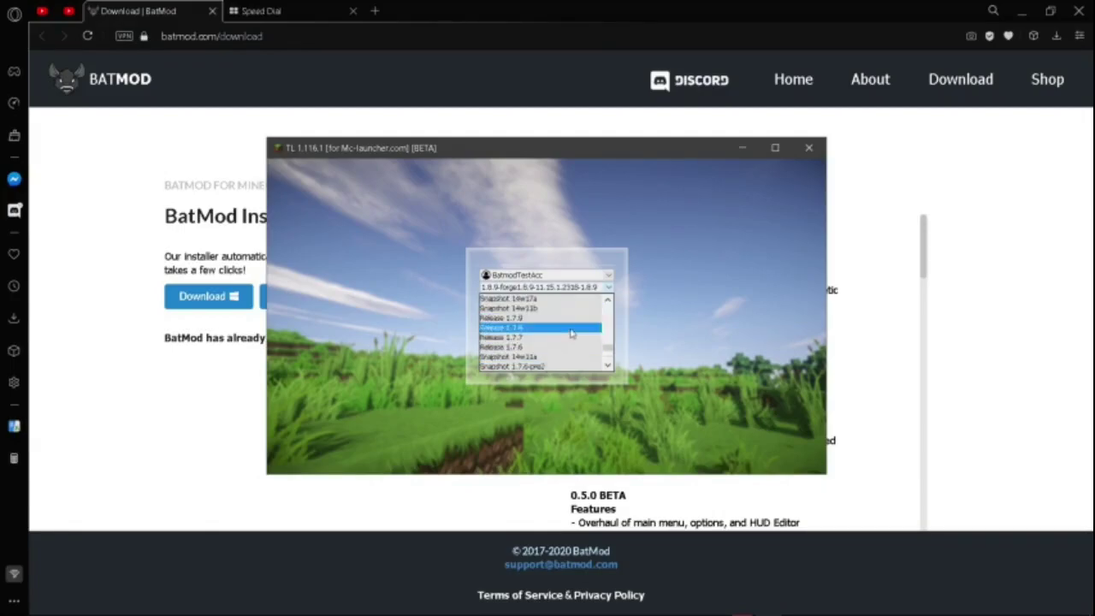
scroll(572, 334, "up", 10)
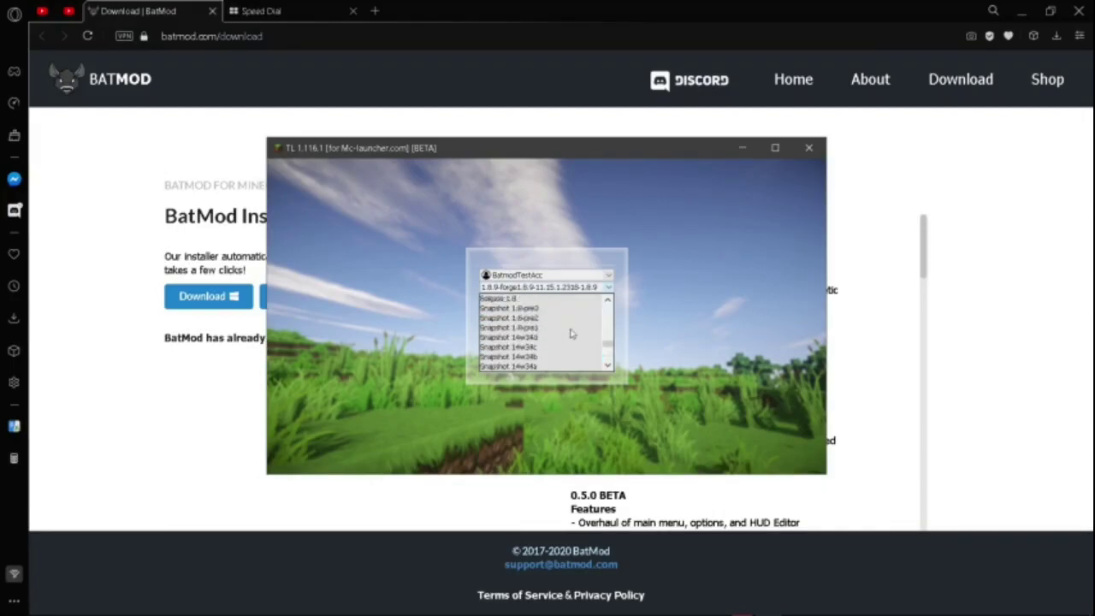
scroll(572, 334, "up", 5)
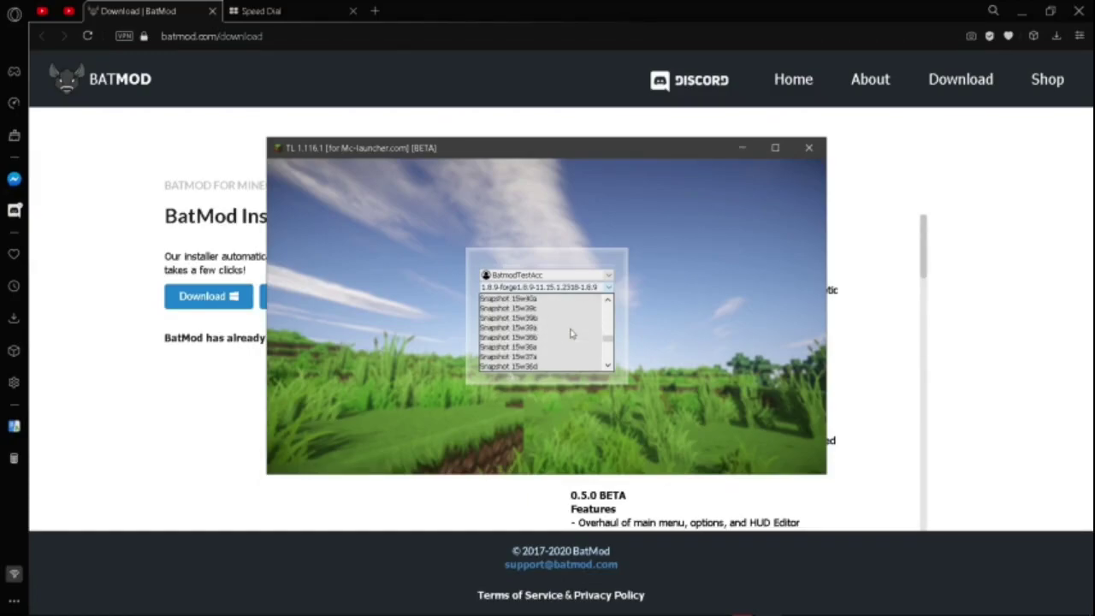
scroll(571, 333, "up", 7)
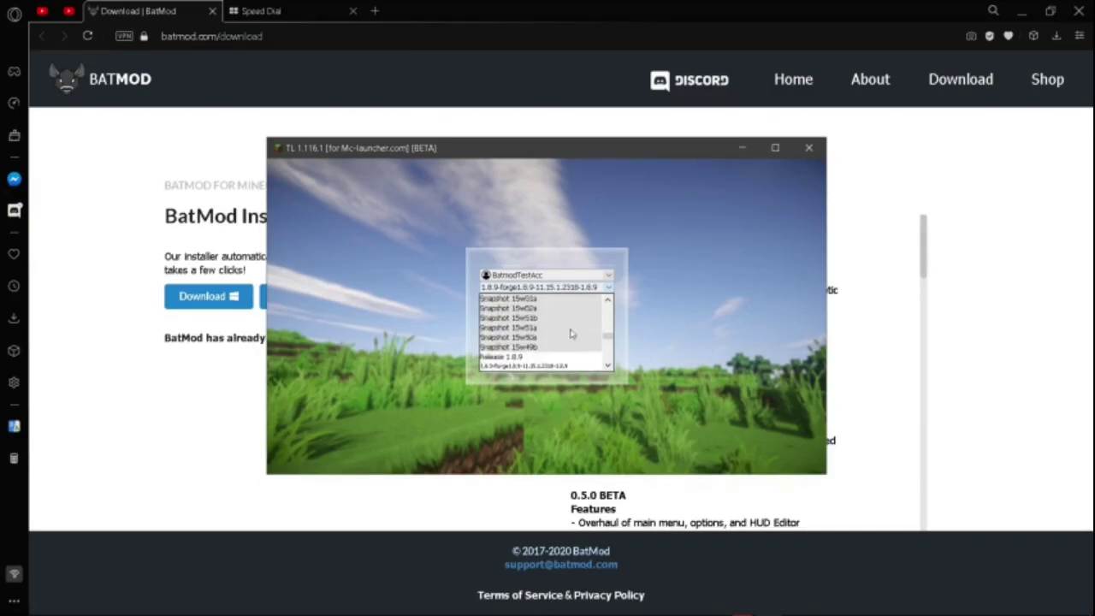
scroll(572, 333, "up", 3)
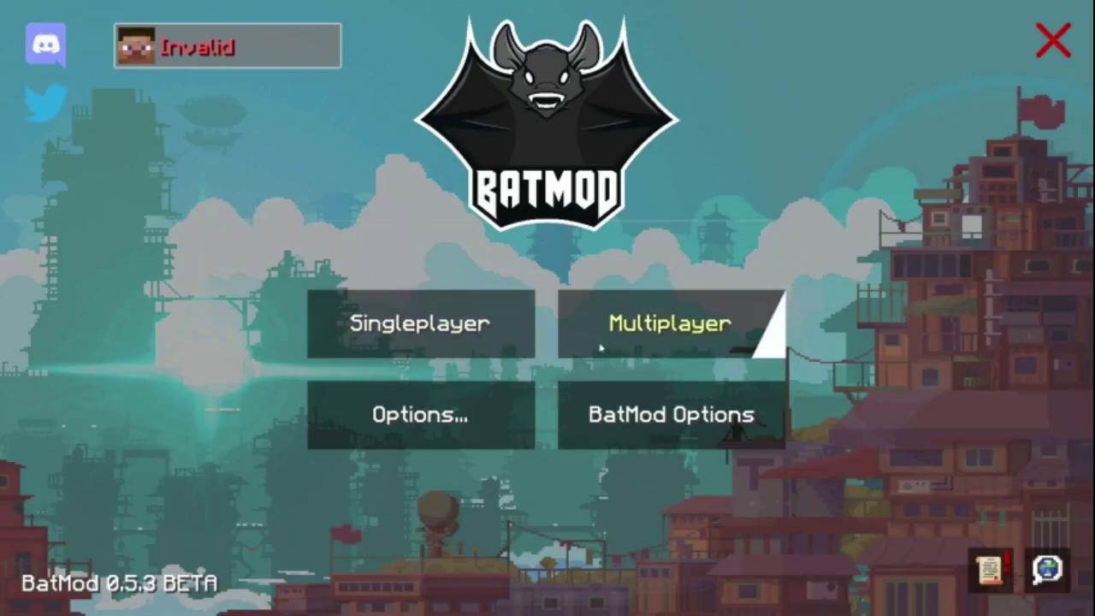
Step: Load the PvP singleplayer world and switch to a third-person camera view
left_click(501, 325)
double_click(499, 132)
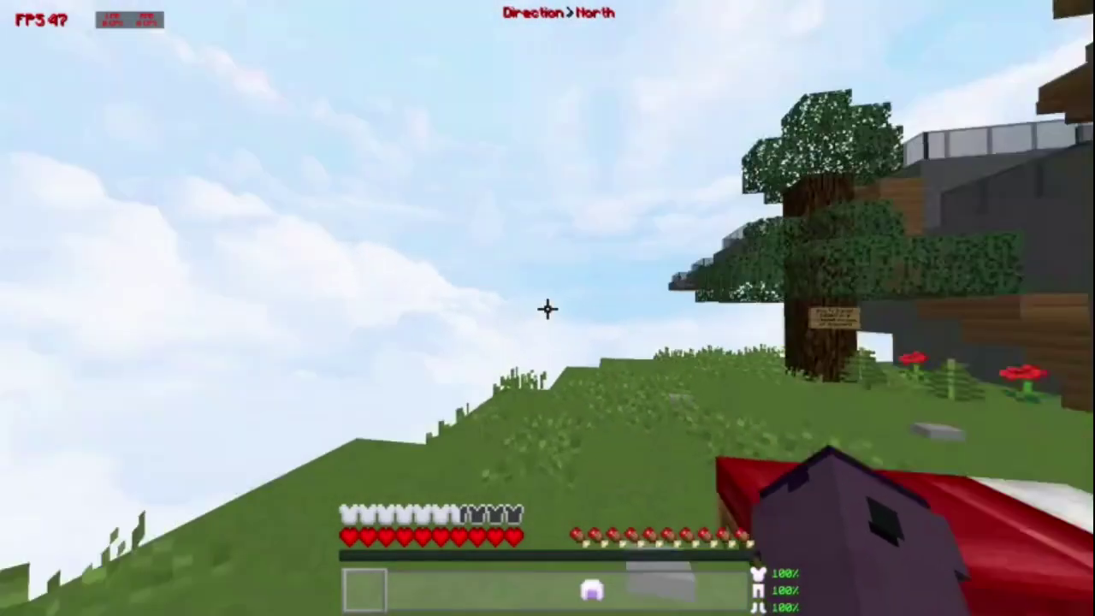
key("F5")
key("F5")
key("F5")
key("F5")
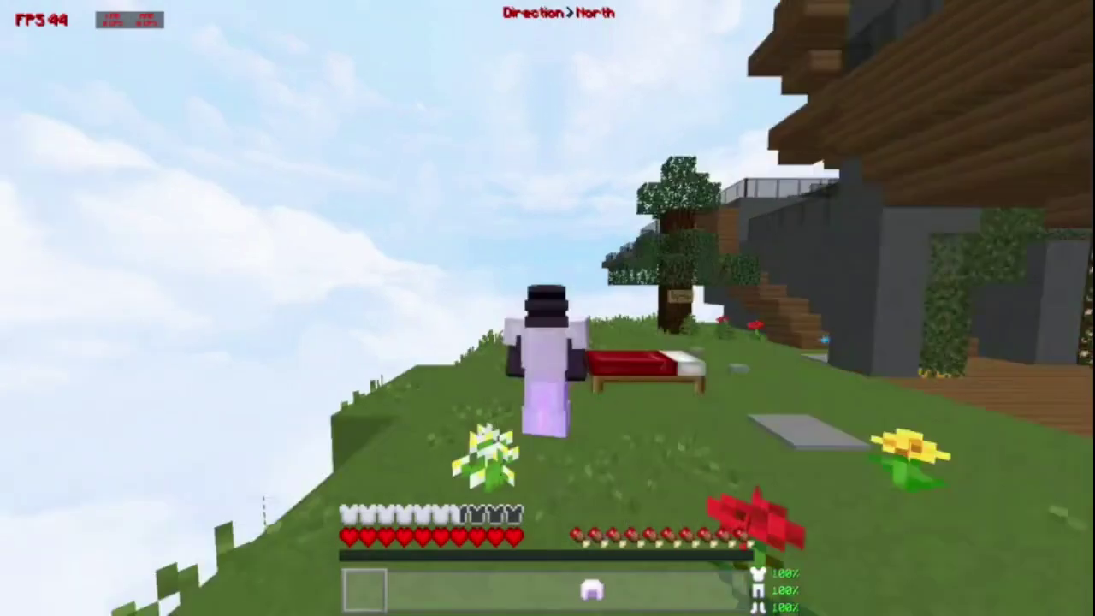
key("F5")
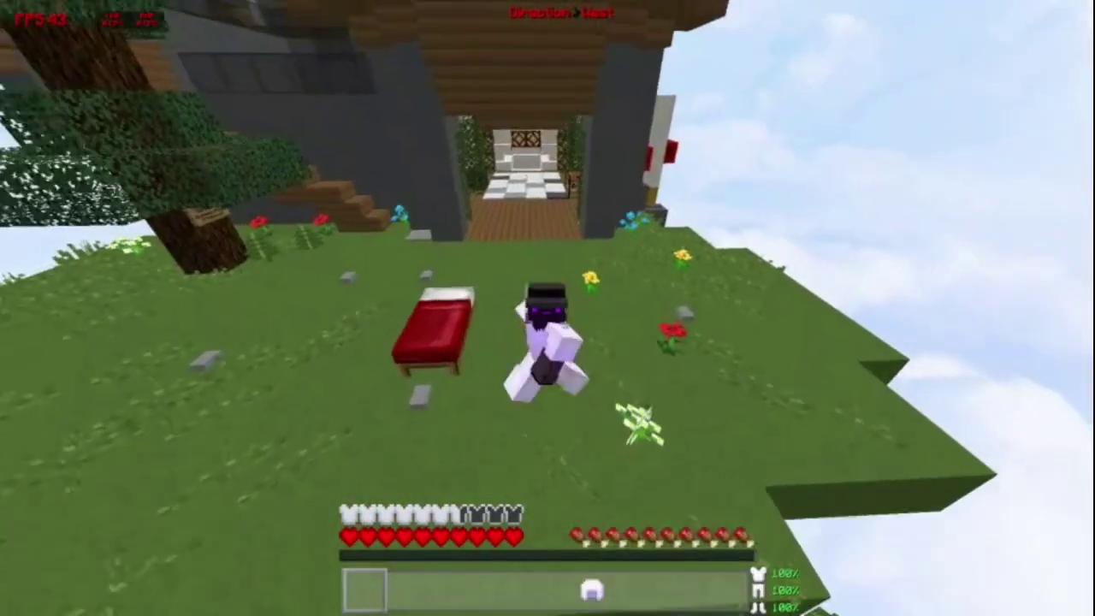
Step: Equip the Iron Helmet from the inventory and view the player from the front
key("e")
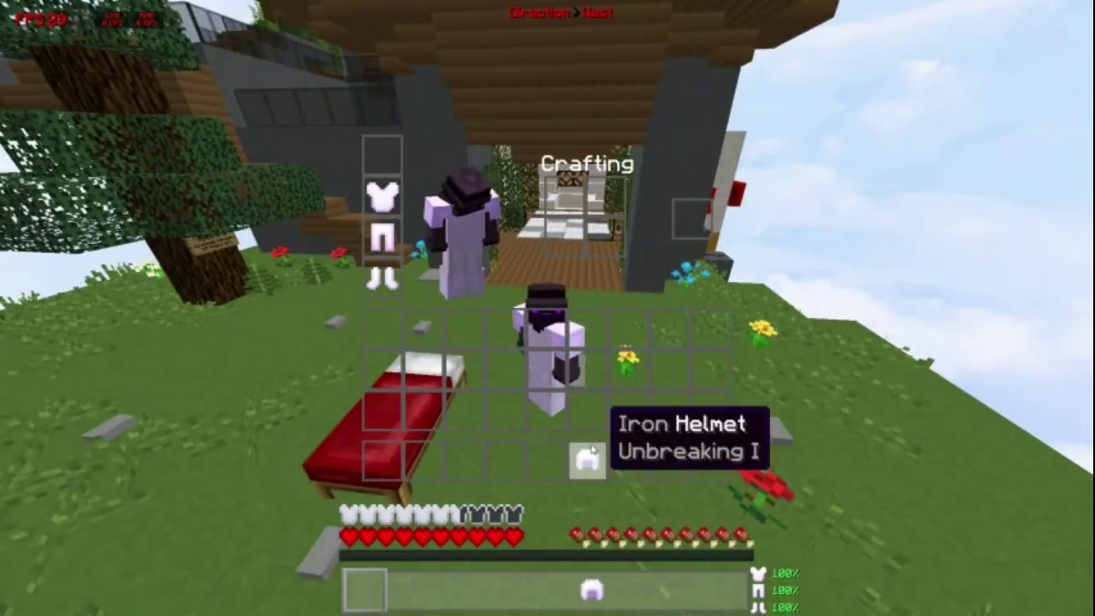
left_click(589, 455, "shift")
key("e")
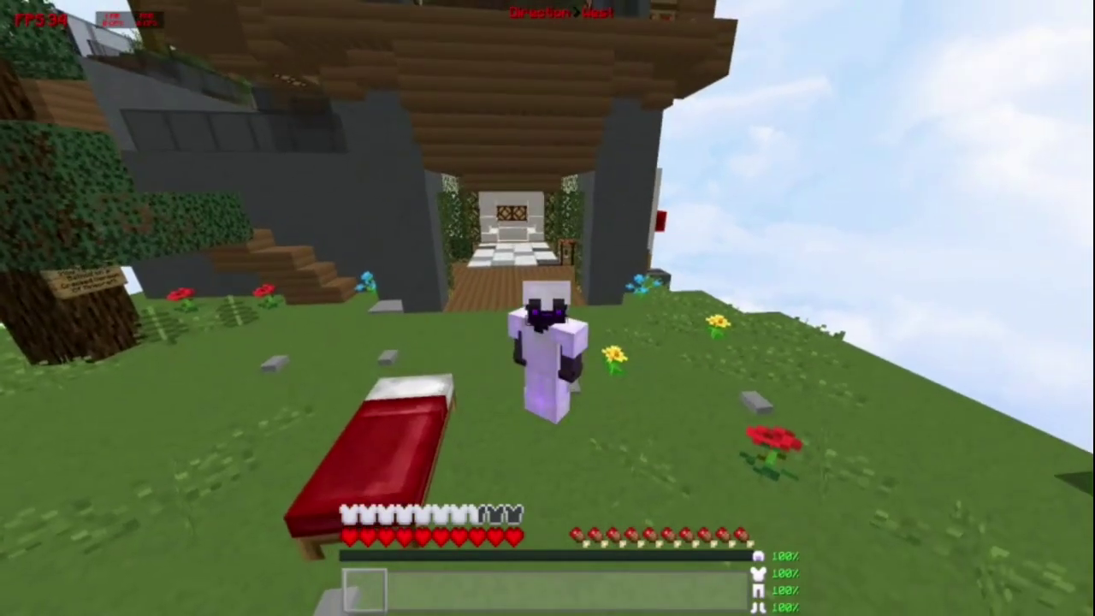
key("F5")
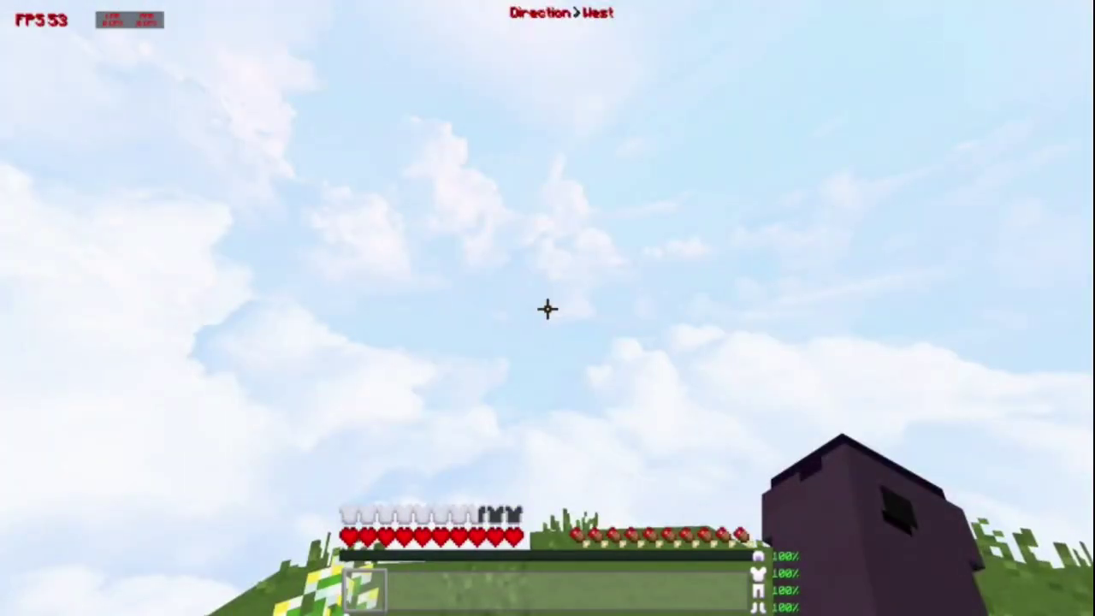
key("w")
key("F5")
key("F5")
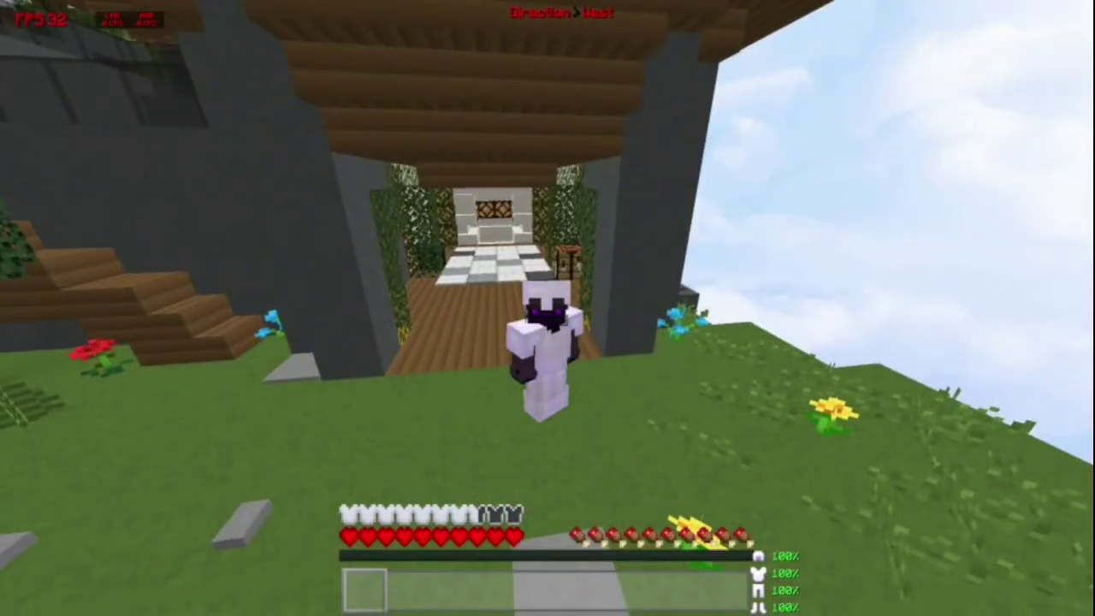
Step: Give the player Night Vision for 9999 seconds with /effect night_vision 9999
key("slash")
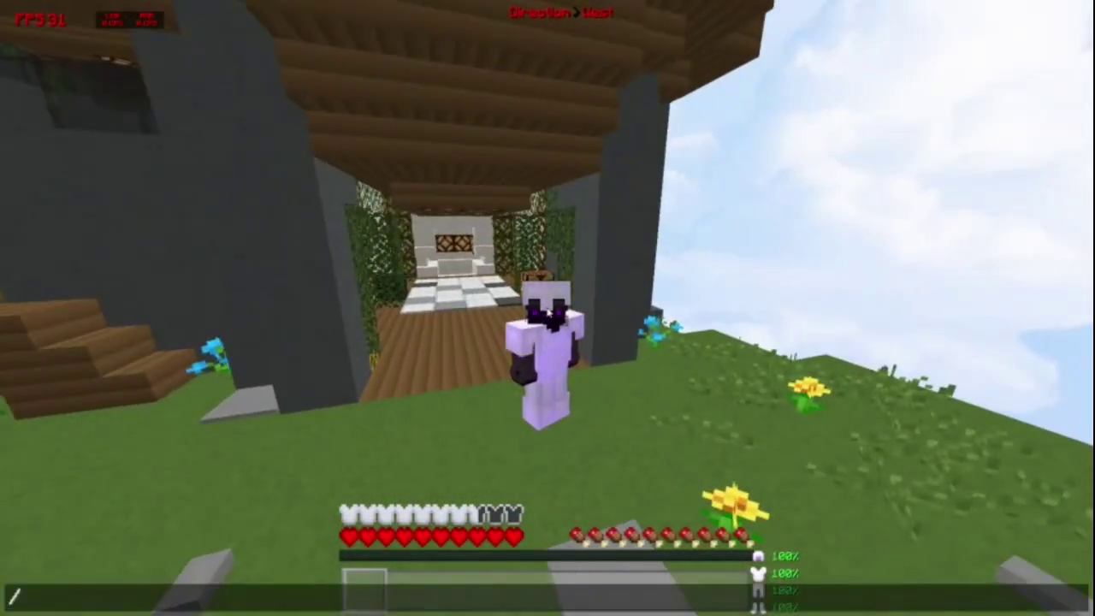
type("effect Skylin3")
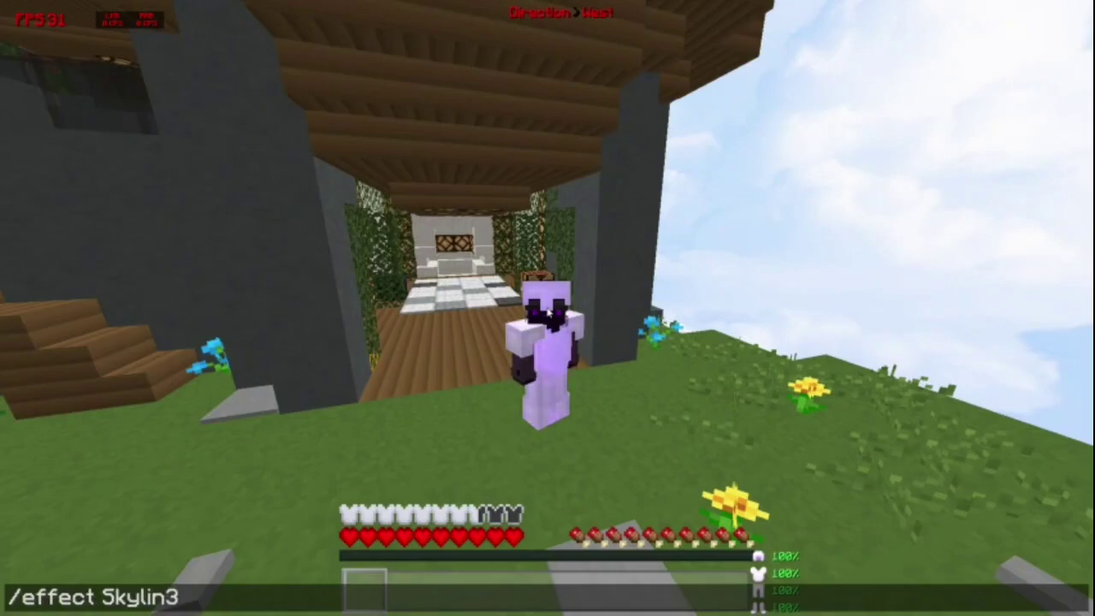
key("Tab")
type("nigh")
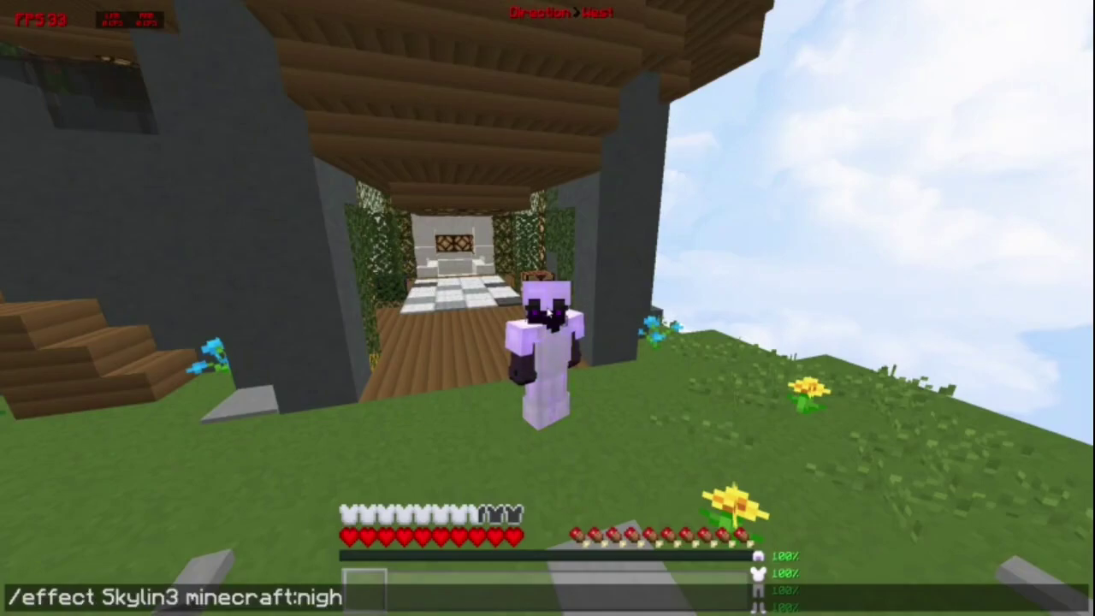
key("Tab")
type("9999")
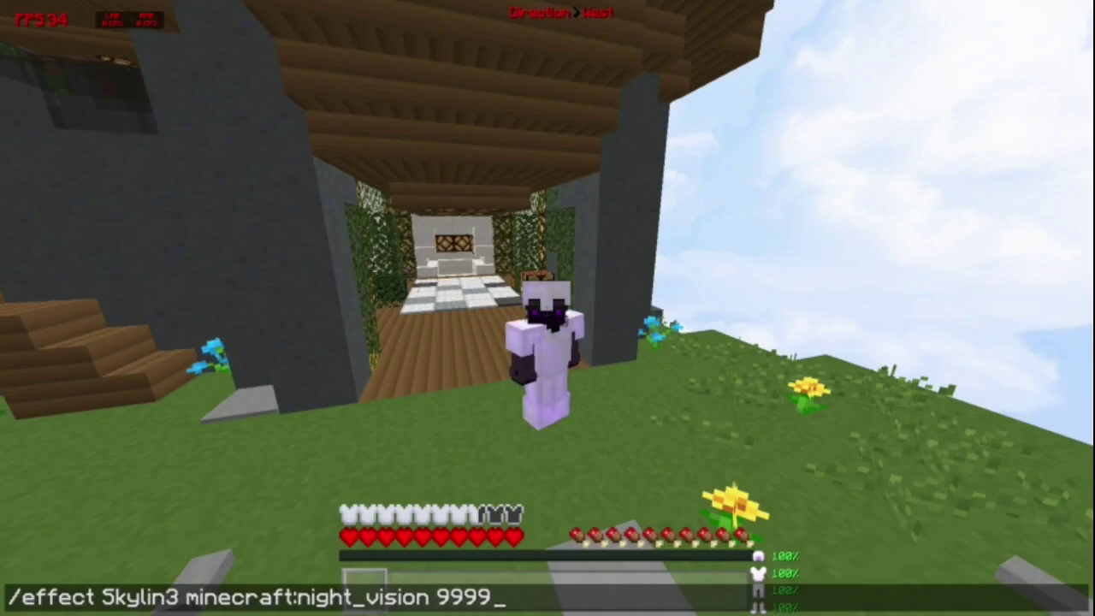
key("Return")
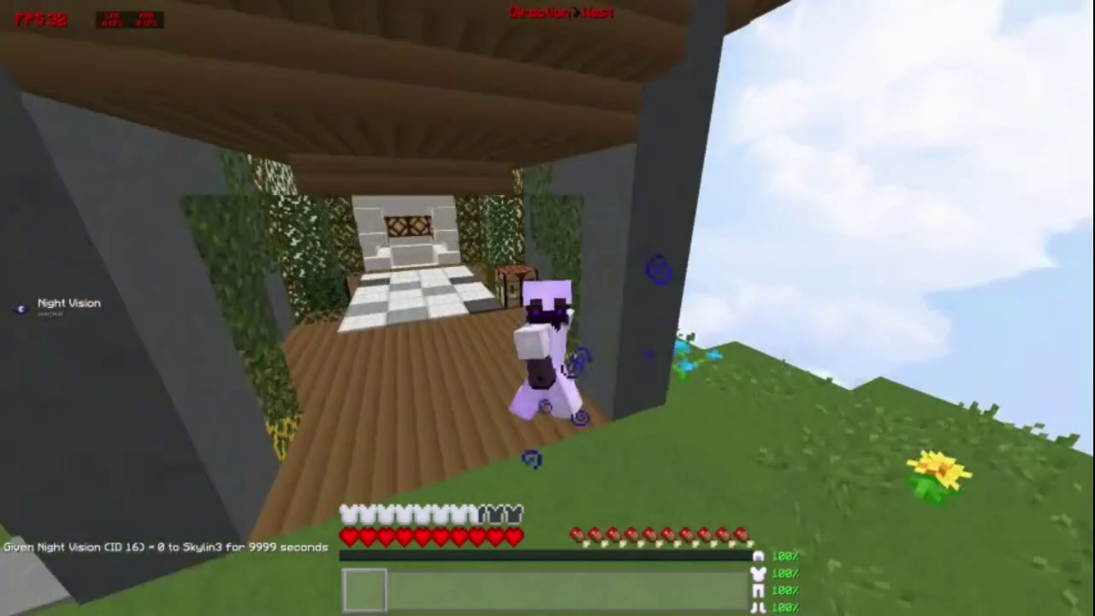
Step: Walk the player out of the house and pause to the game menu
key("t")
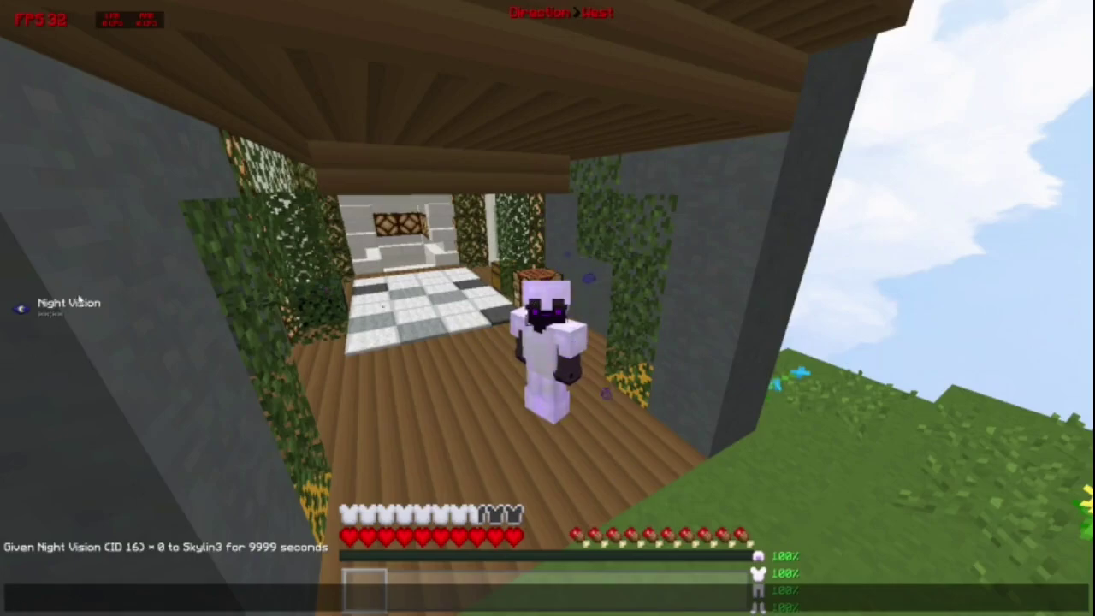
key("Escape")
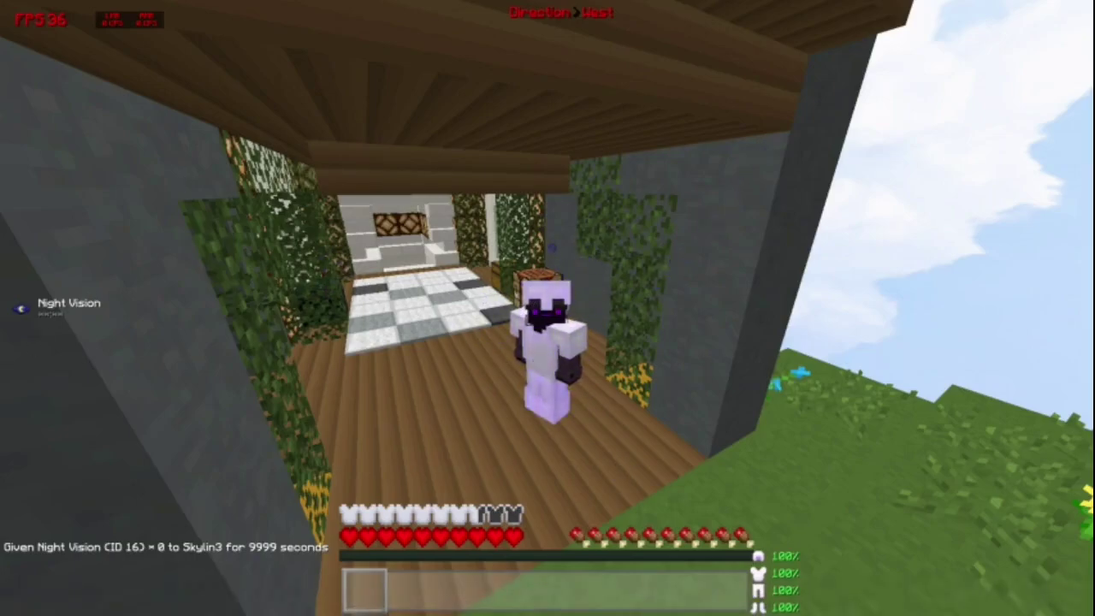
key("w")
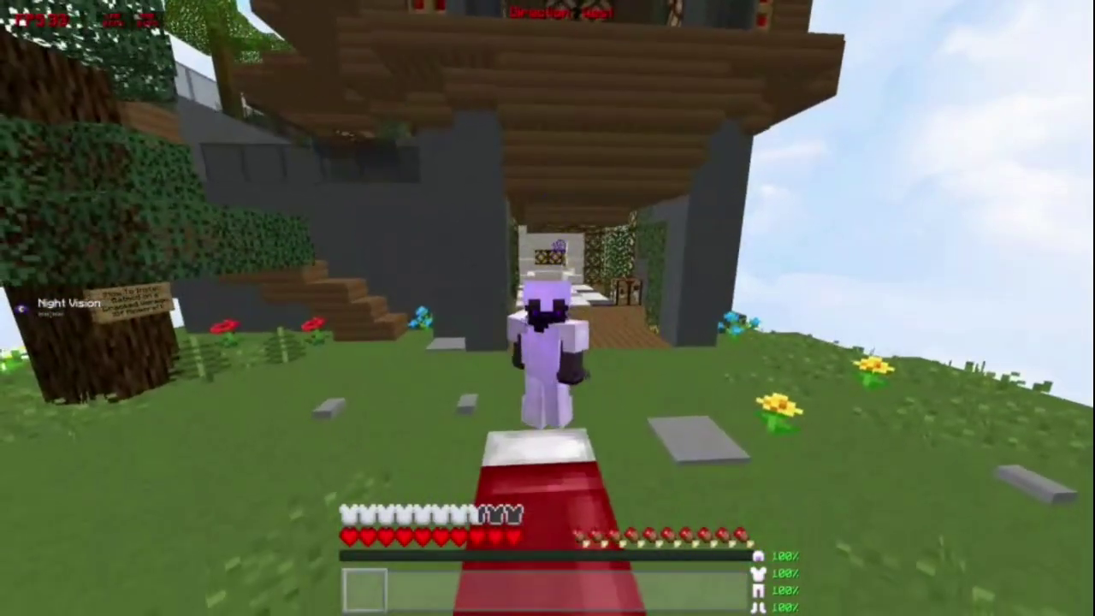
key("Escape")
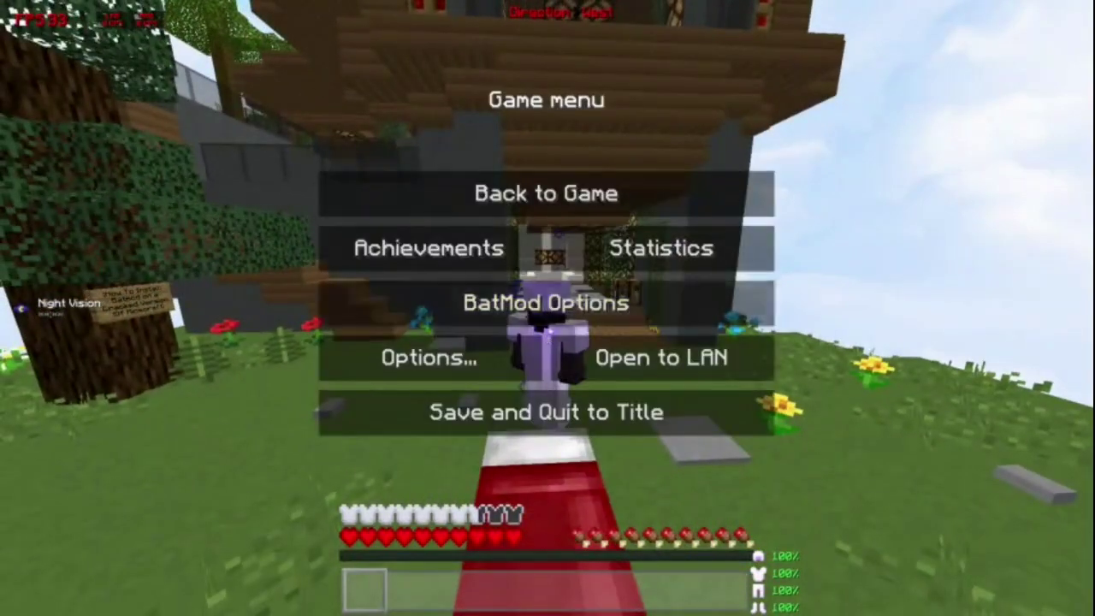
Step: In BatMod Options, filter to HUD mods, switch the Potion HUD off and view Edit HUD
left_click(560, 297)
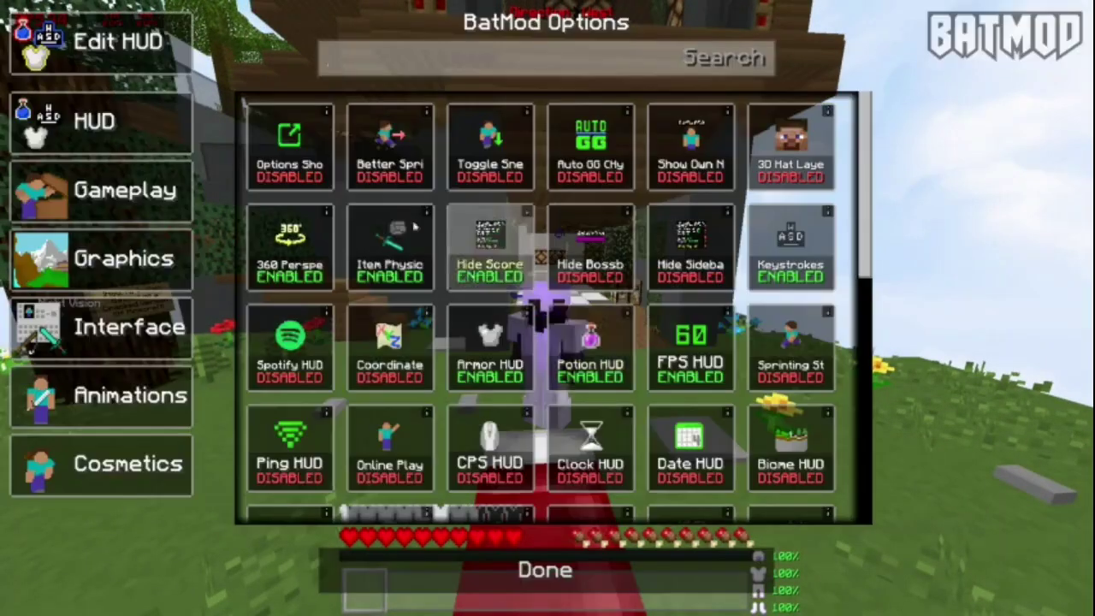
left_click(154, 52)
left_click(545, 570)
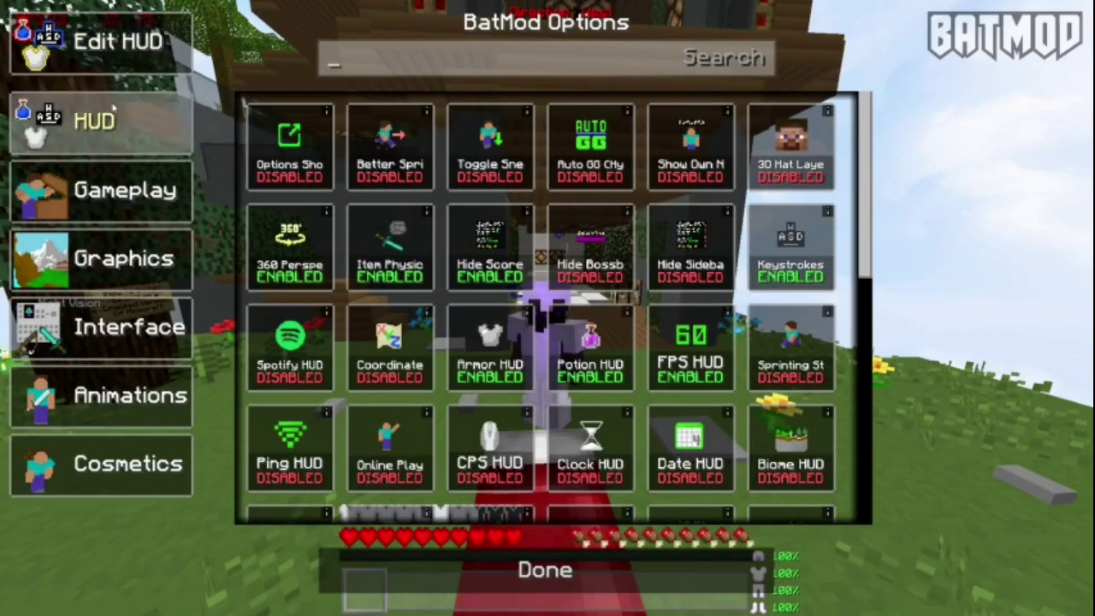
left_click(139, 114)
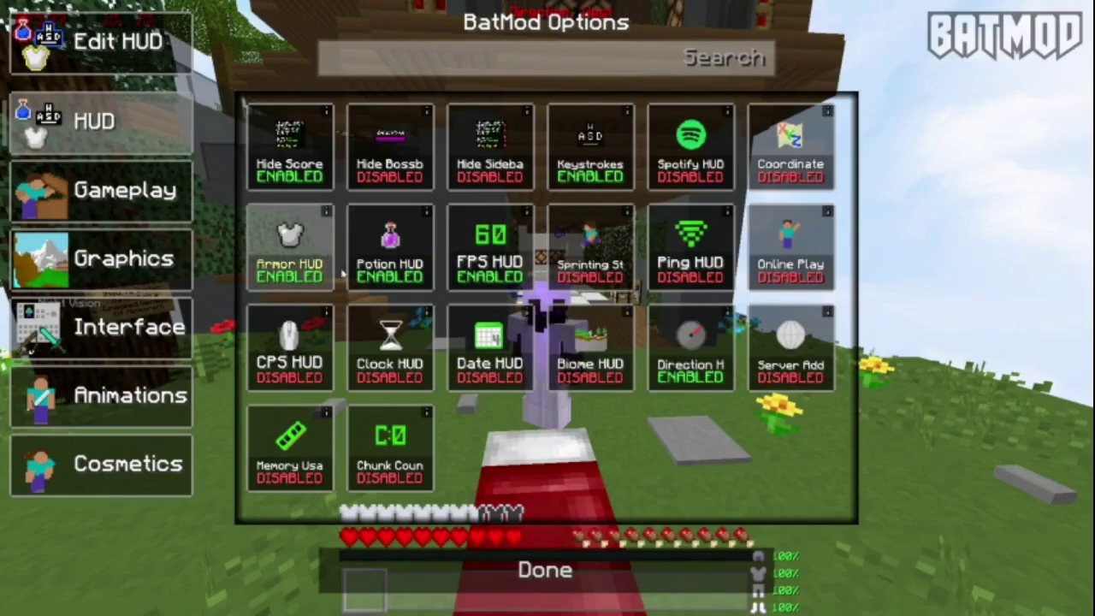
right_click(390, 276)
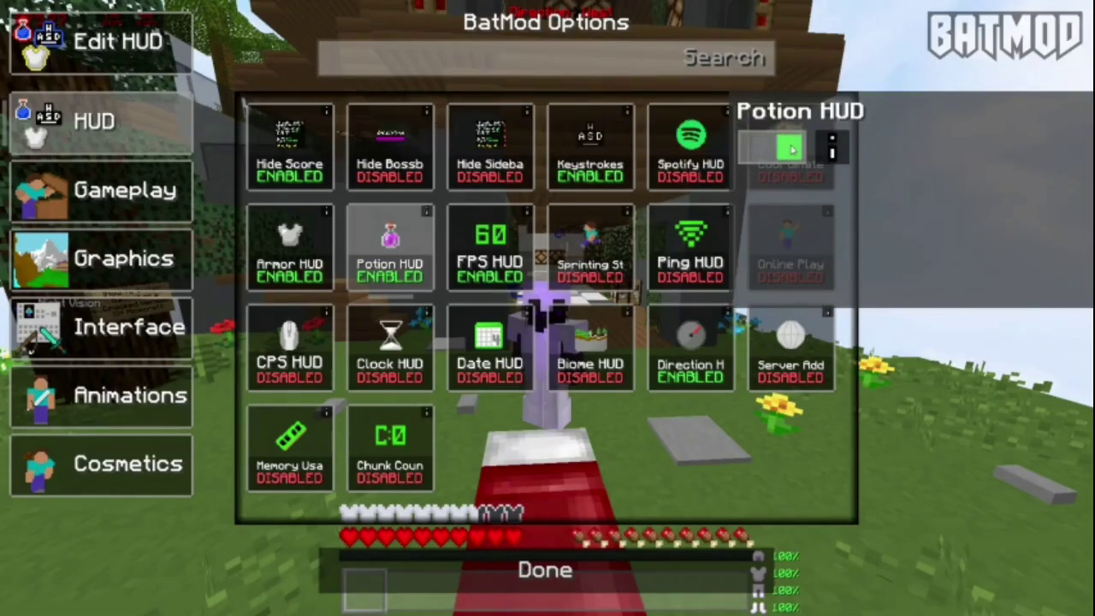
left_click(790, 149)
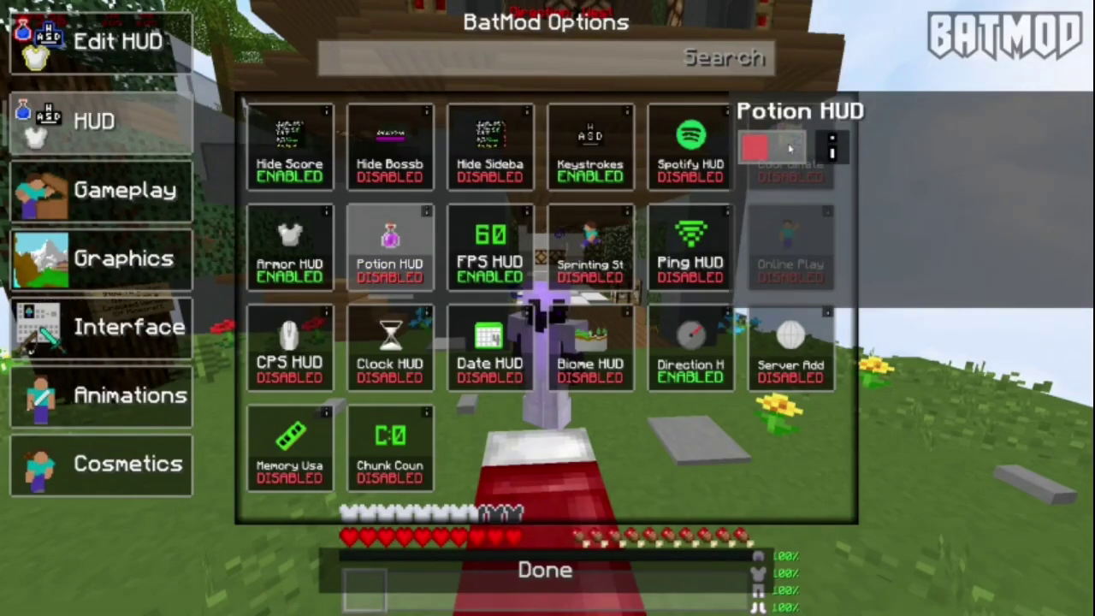
left_click(128, 52)
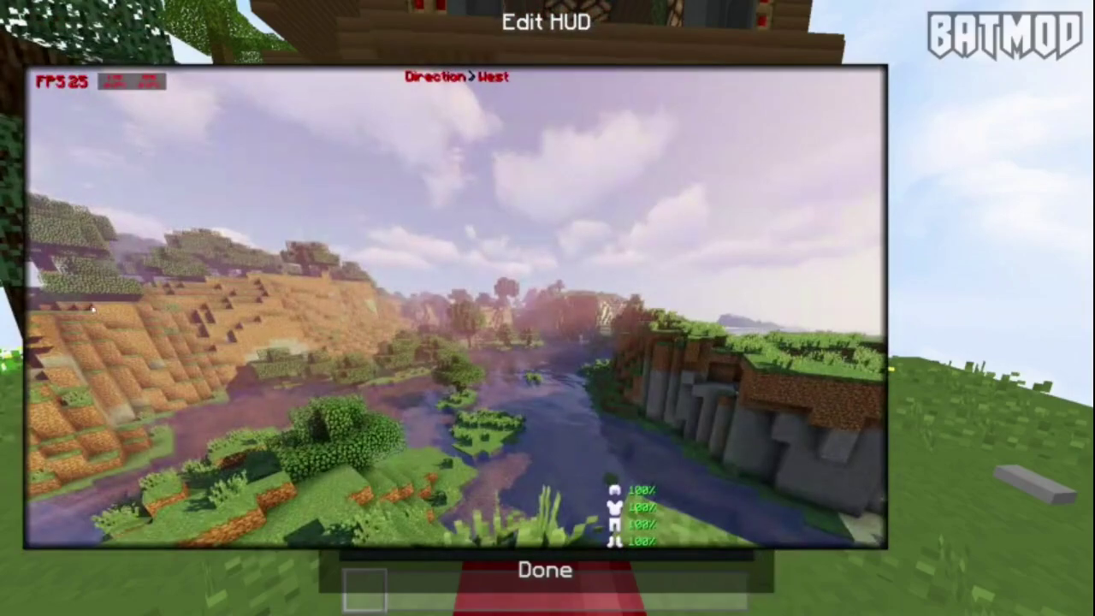
Step: Turn the Potion HUD back on and nudge the Night Vision entry up and right
left_click(479, 567)
left_click(101, 121)
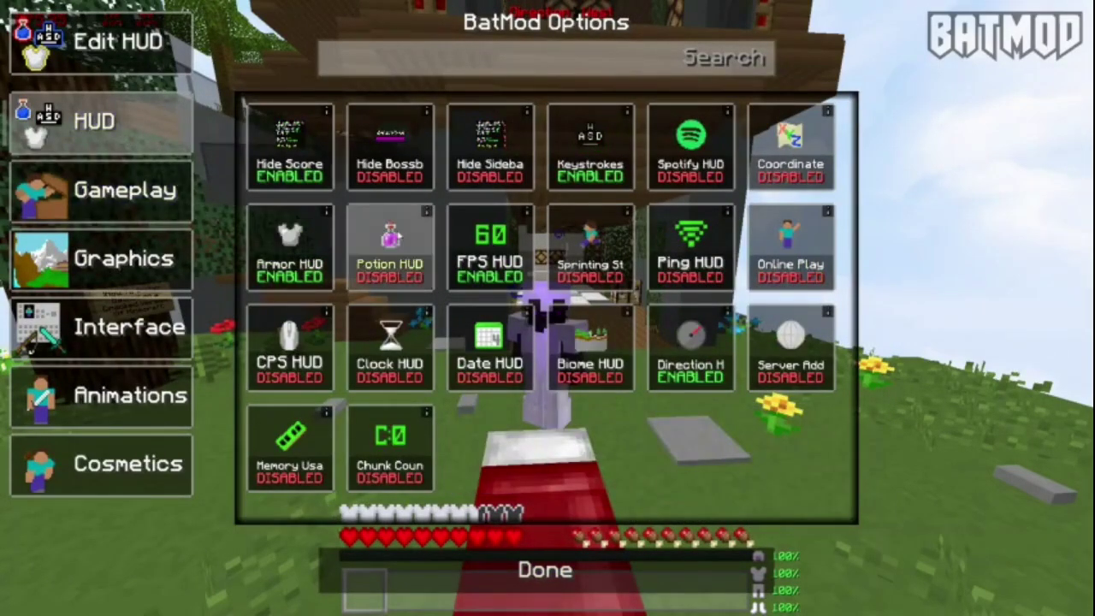
left_click(391, 248)
left_click(791, 149)
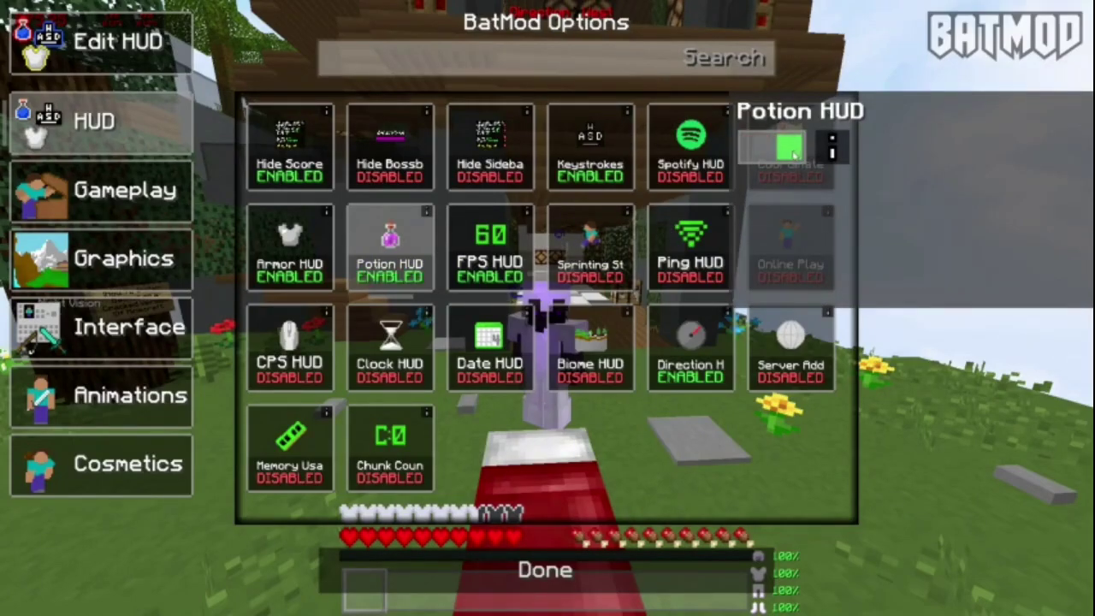
left_click(535, 570)
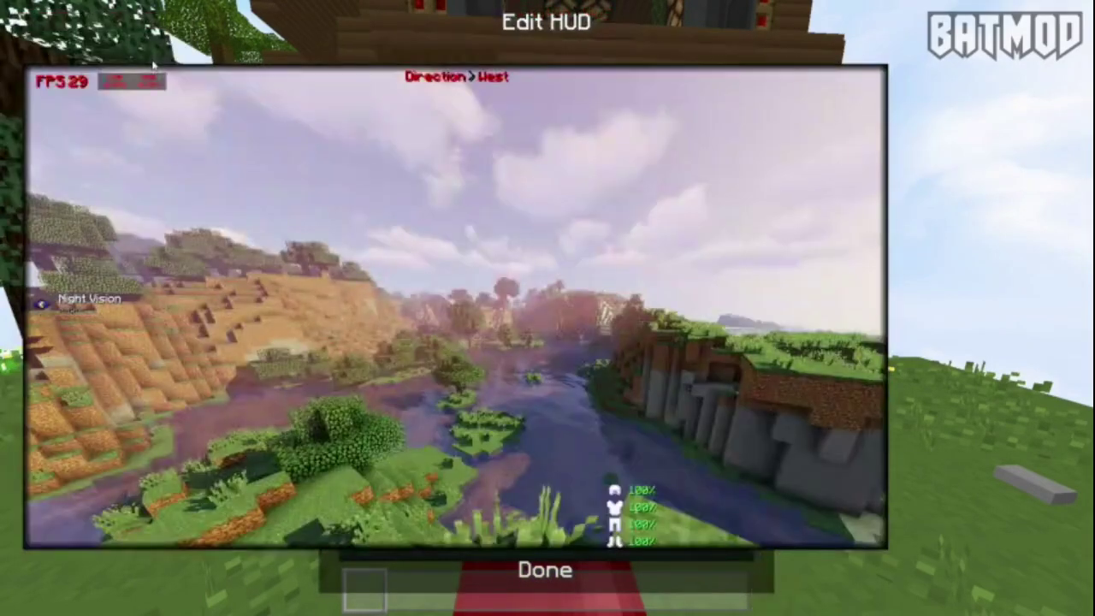
left_click_drag(80, 301, 94, 295)
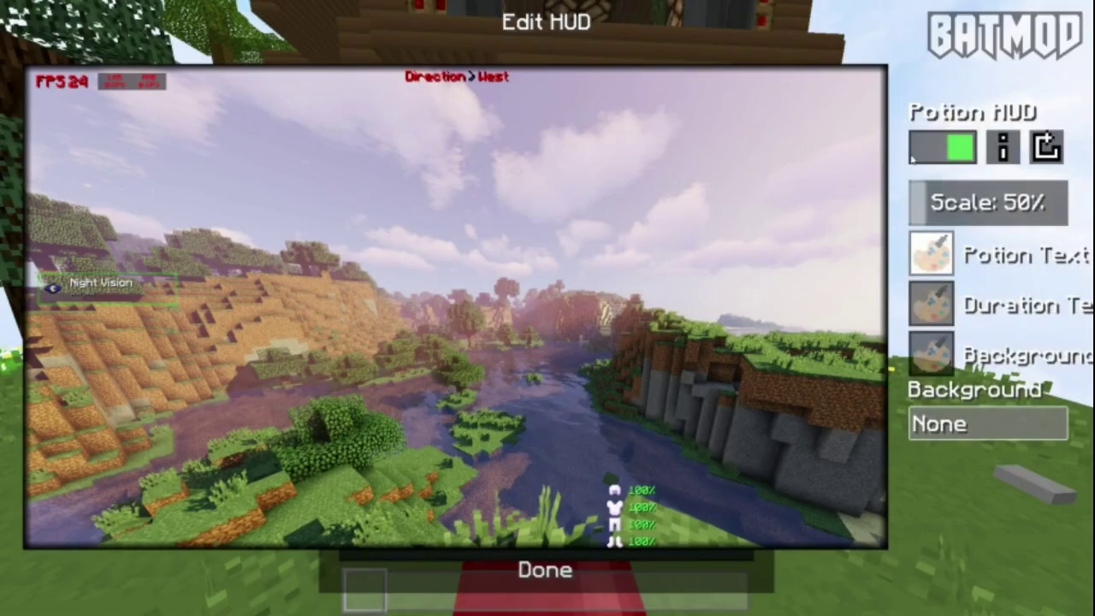
mouse_move(911, 162)
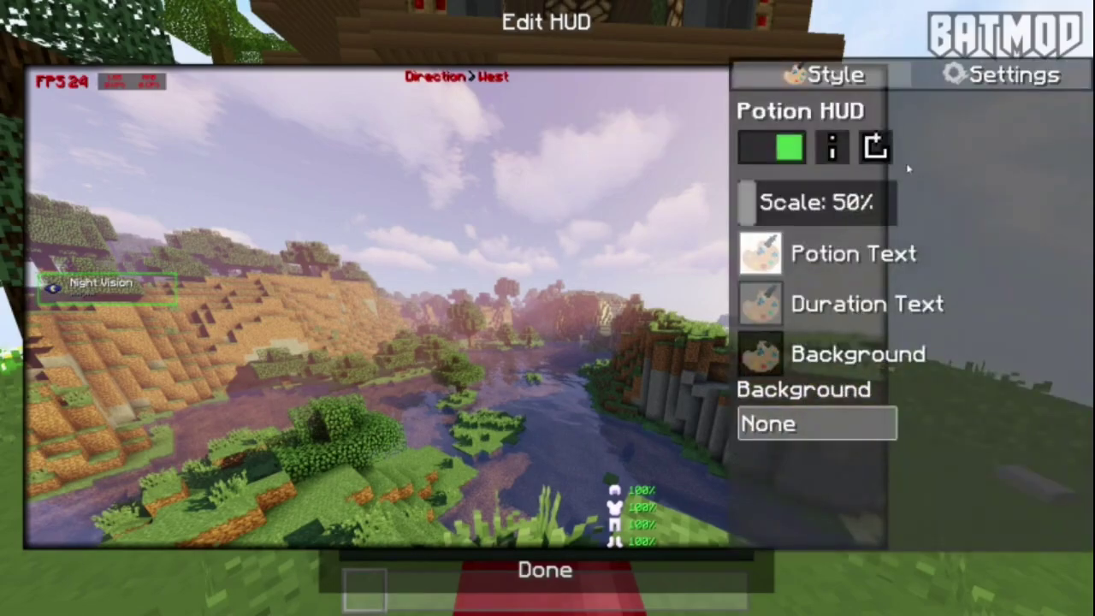
Step: Set the Potion HUD's potion name and duration text colours to red and leave Edit HUD
left_click(775, 267)
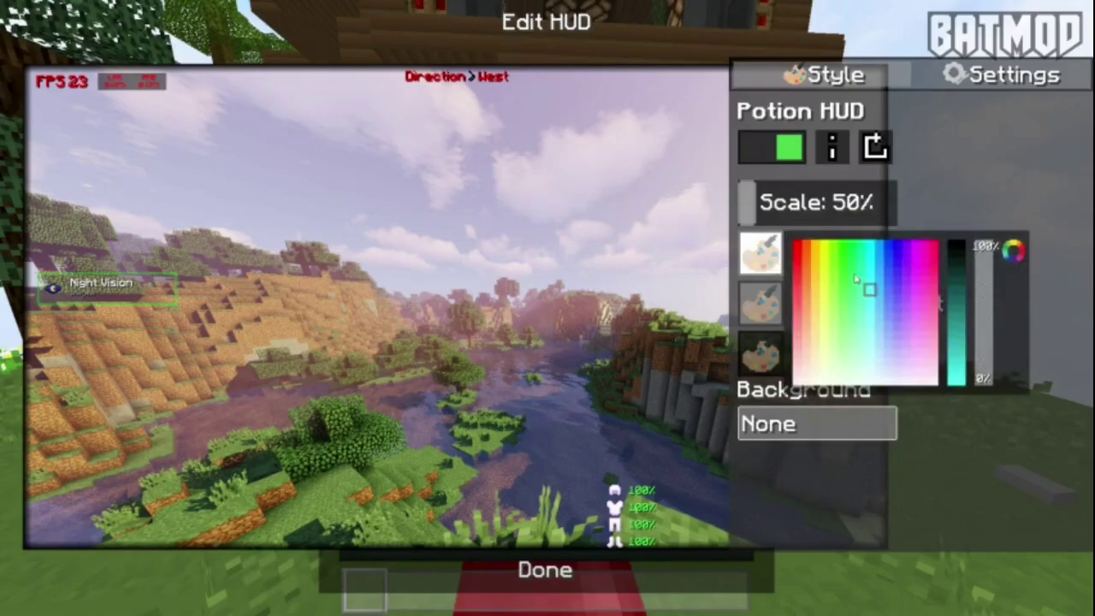
left_click(801, 249)
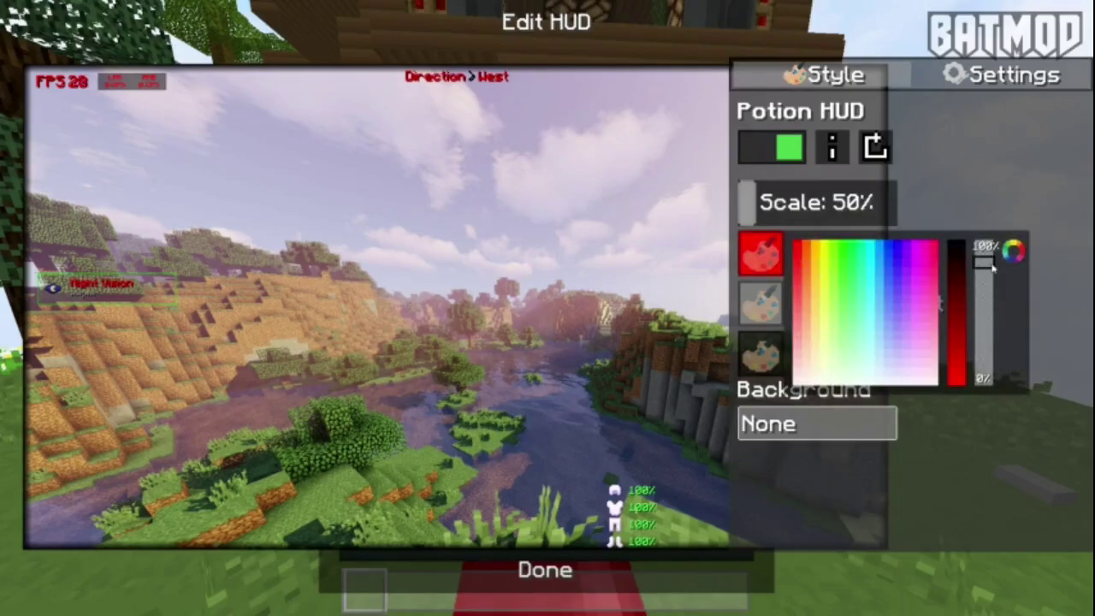
left_click(898, 427)
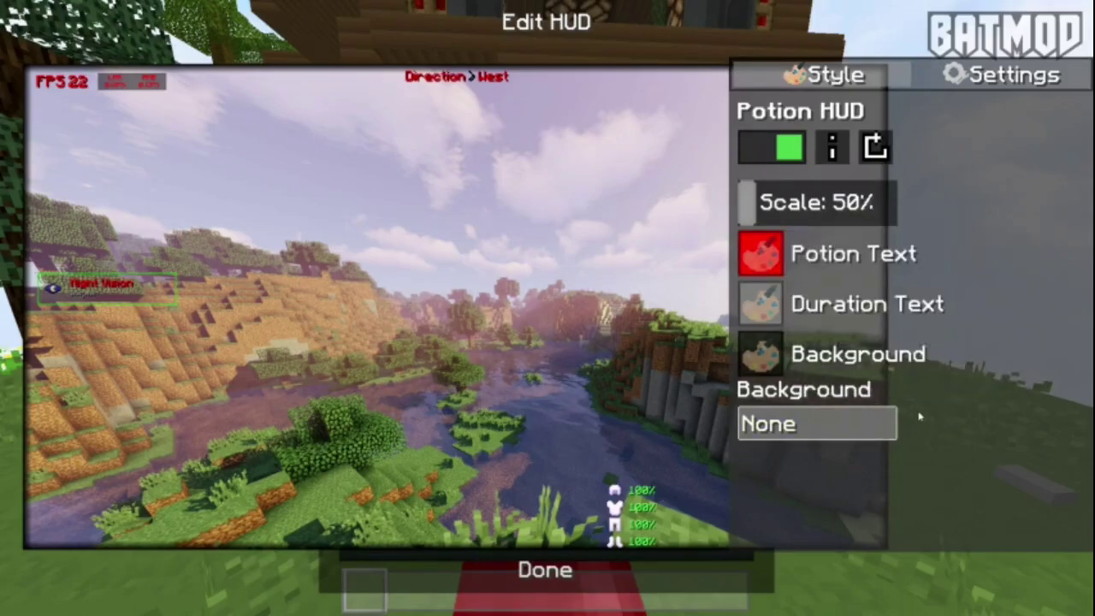
left_click(763, 302)
left_click(957, 262)
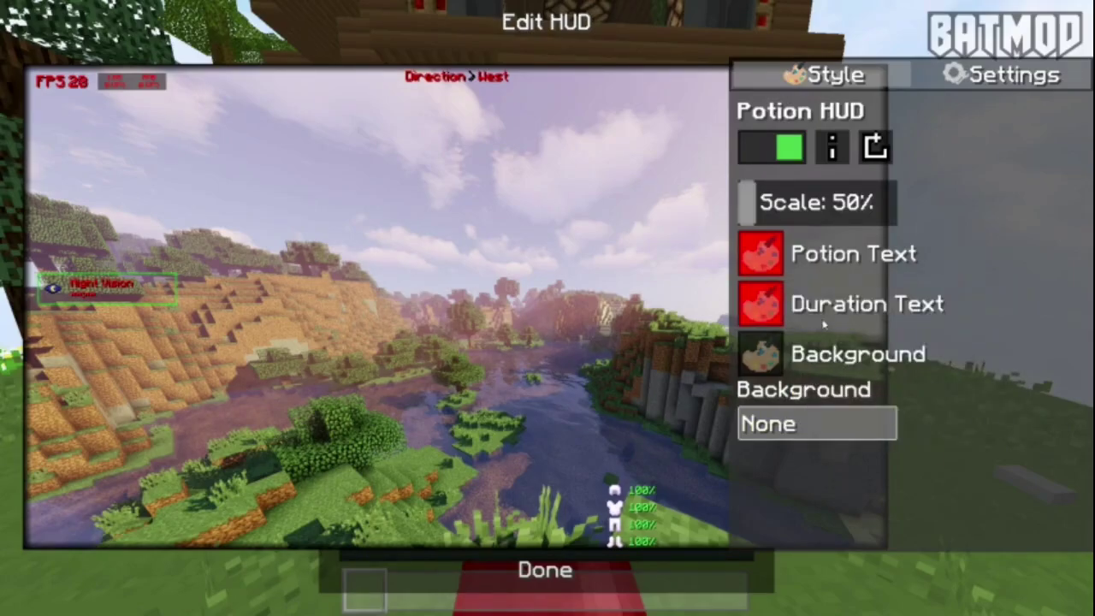
left_click(703, 345)
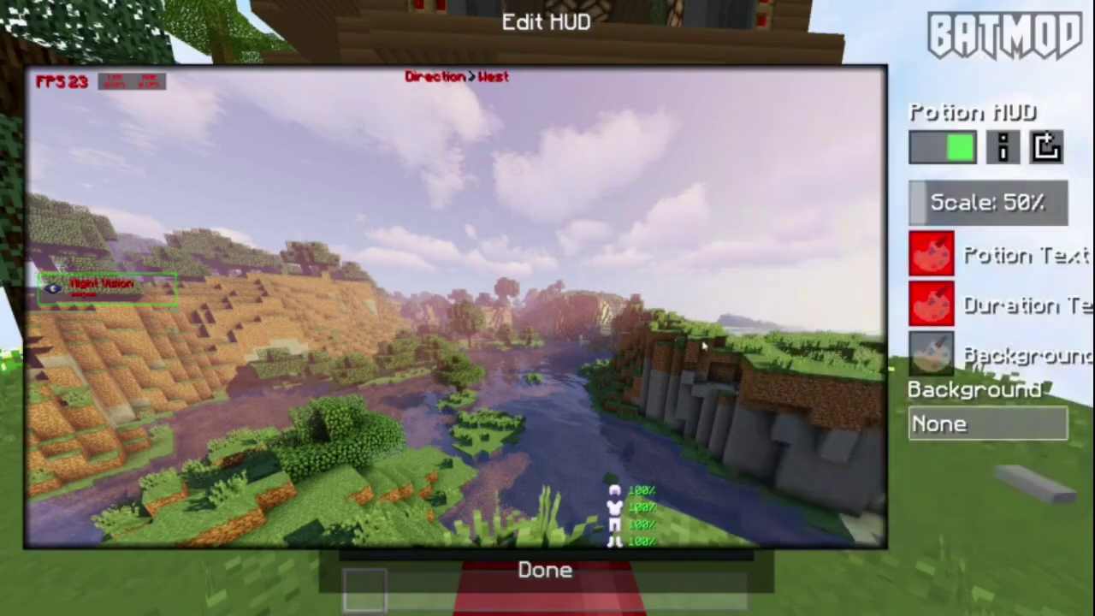
left_click(556, 569)
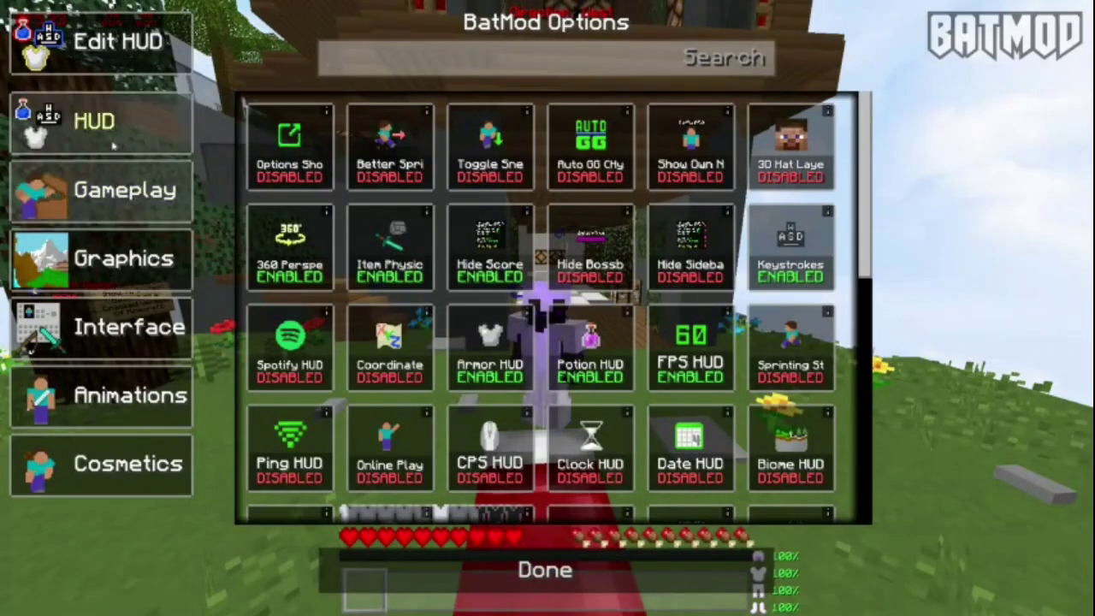
Step: Browse the HUD, Graphics, Interface, Animations and Cosmetics categories, then return to the game
left_click(98, 121)
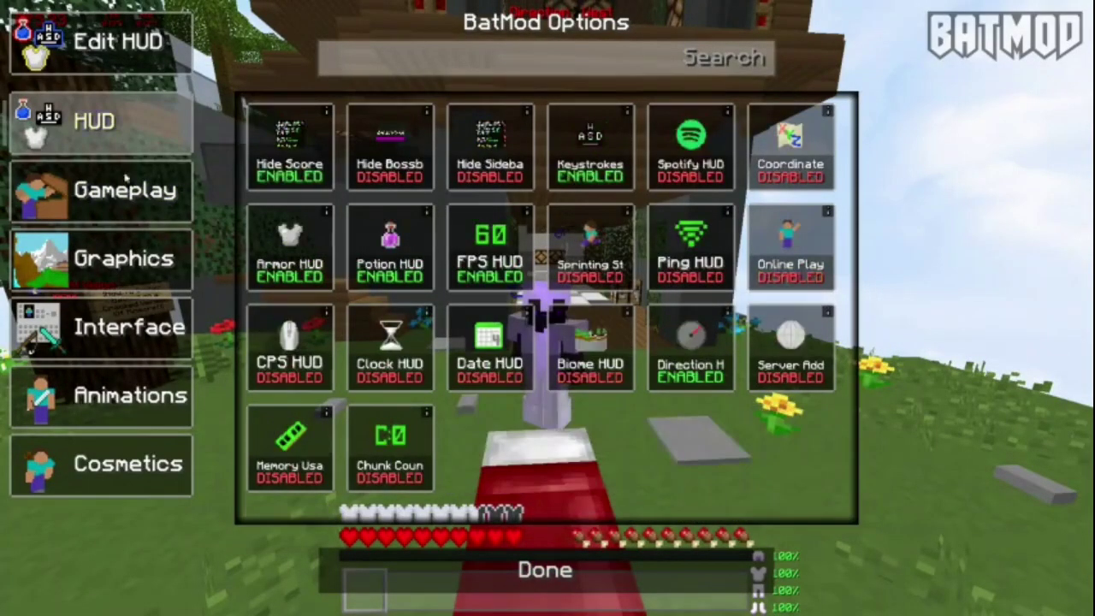
left_click(171, 216)
left_click(175, 261)
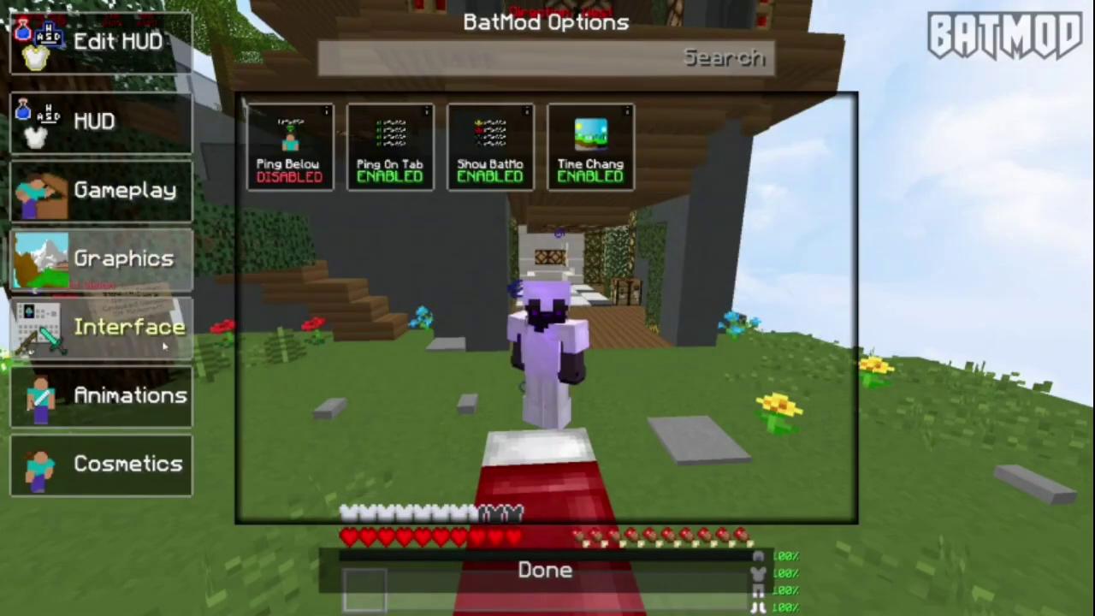
left_click(149, 403)
left_click(144, 441)
left_click(142, 424)
left_click(144, 441)
left_click(142, 425)
left_click(142, 495)
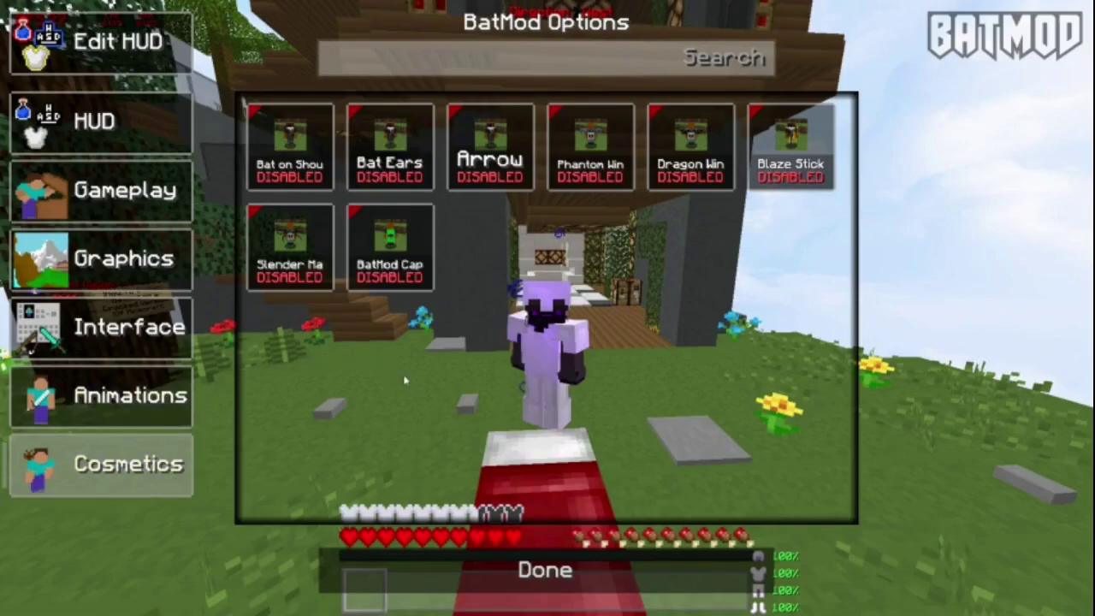
left_click(503, 564)
left_click(546, 195)
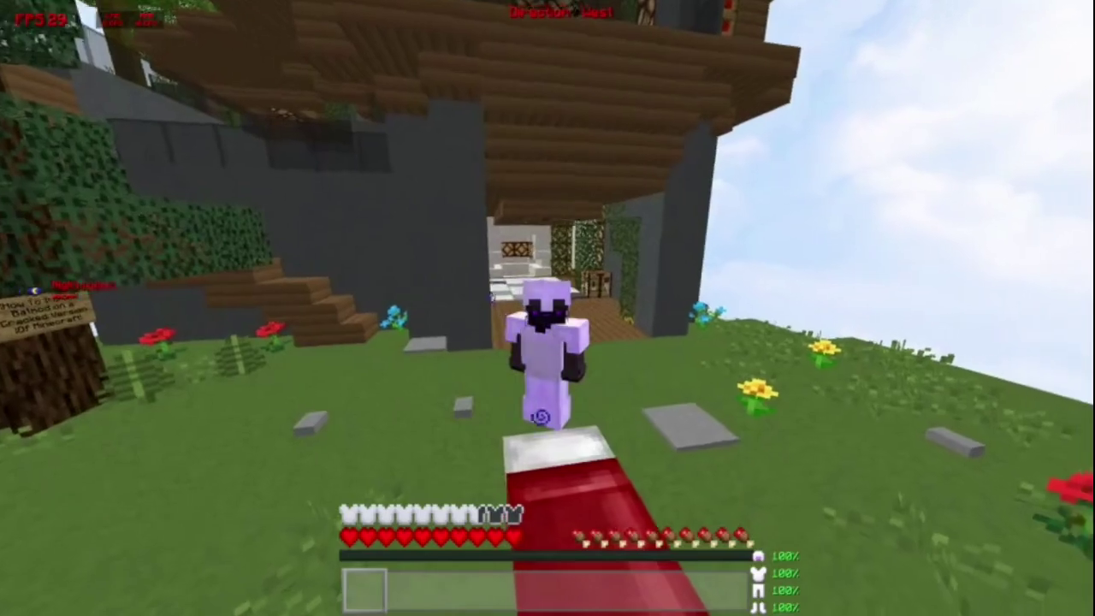